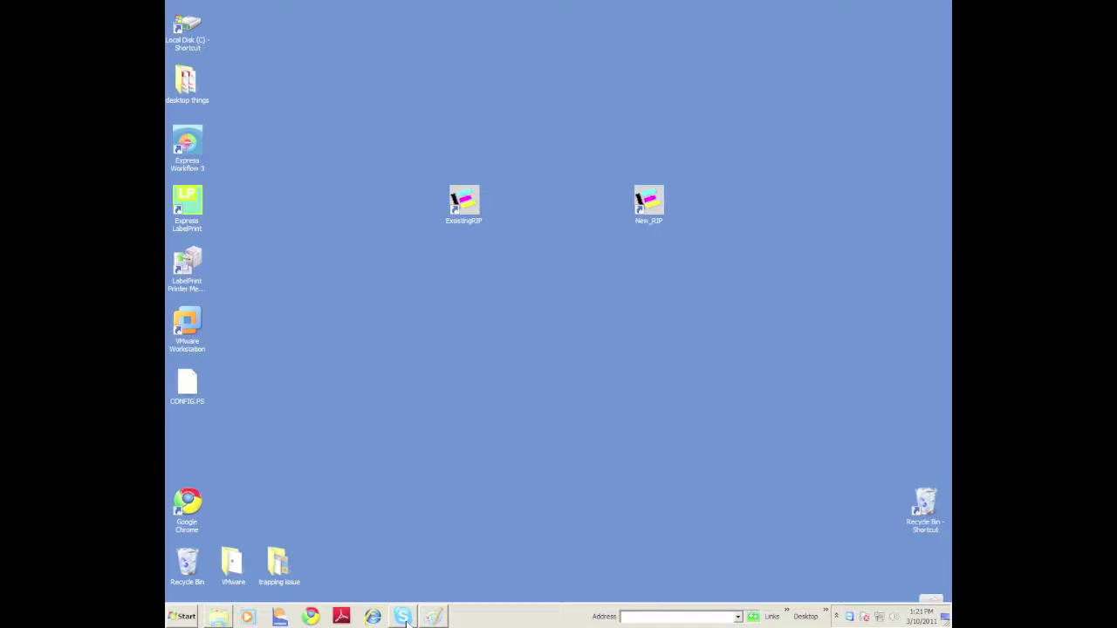
Launch ExistingRIP and dismiss the demo notice and About dialog to reach the startup log
double_click(467, 206)
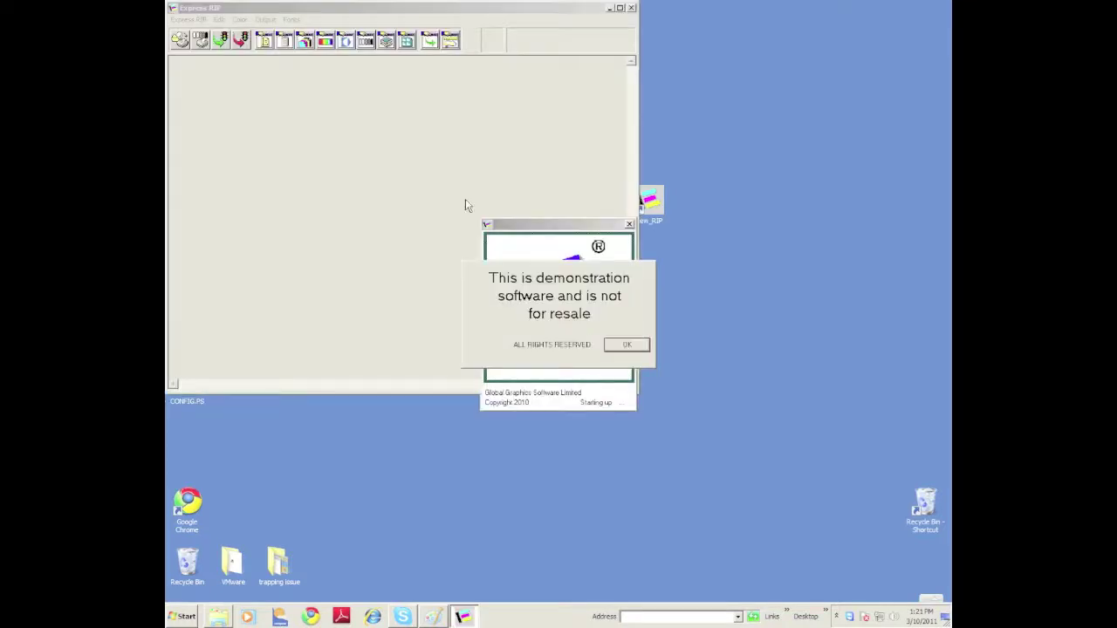
left_click(625, 345)
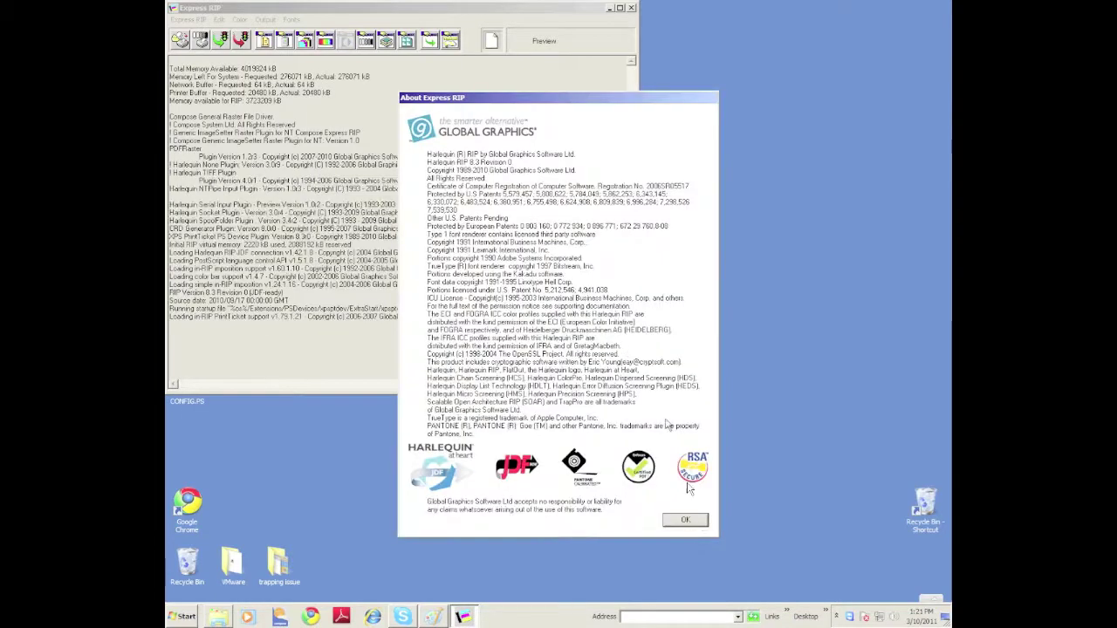
left_click(687, 522)
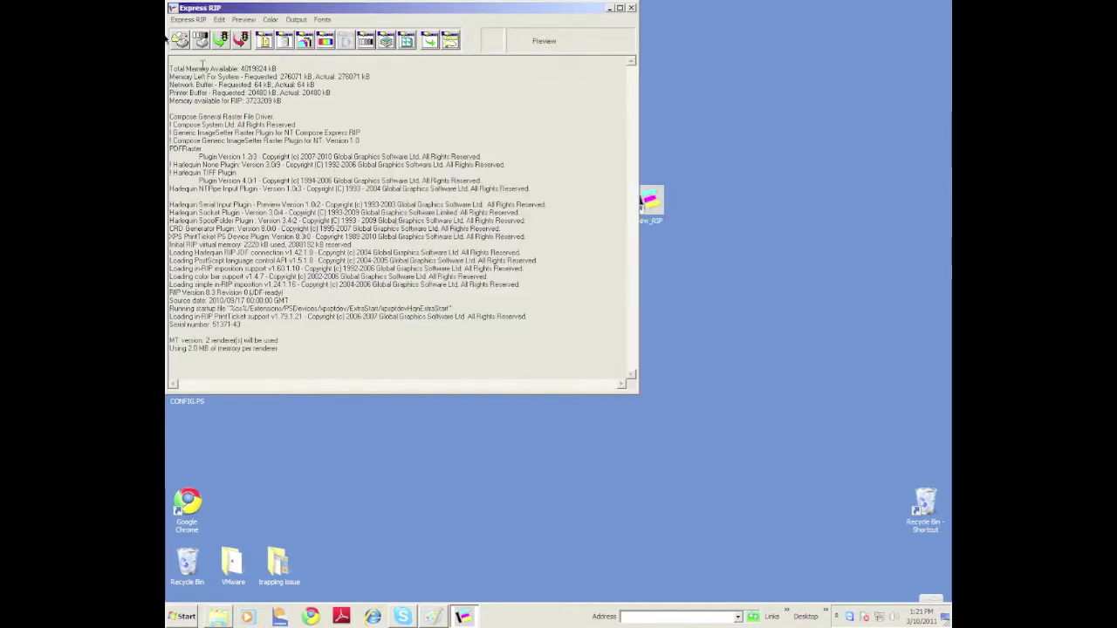
left_click(189, 20)
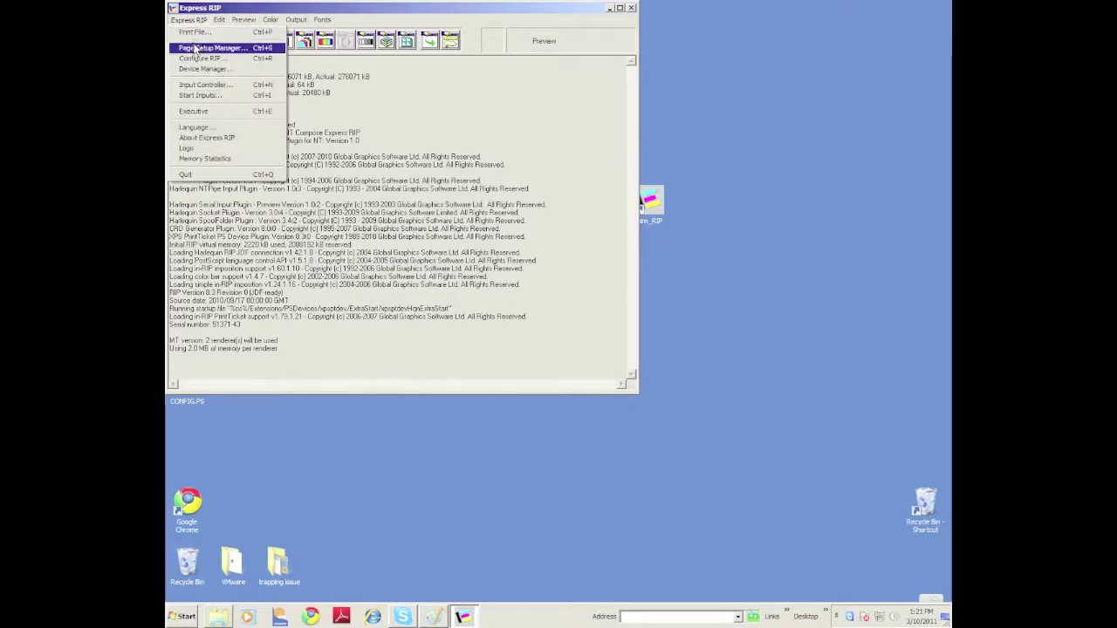
Open the Avantra_1200_133 page setup from Page Setup Manager for editing
left_click(196, 50)
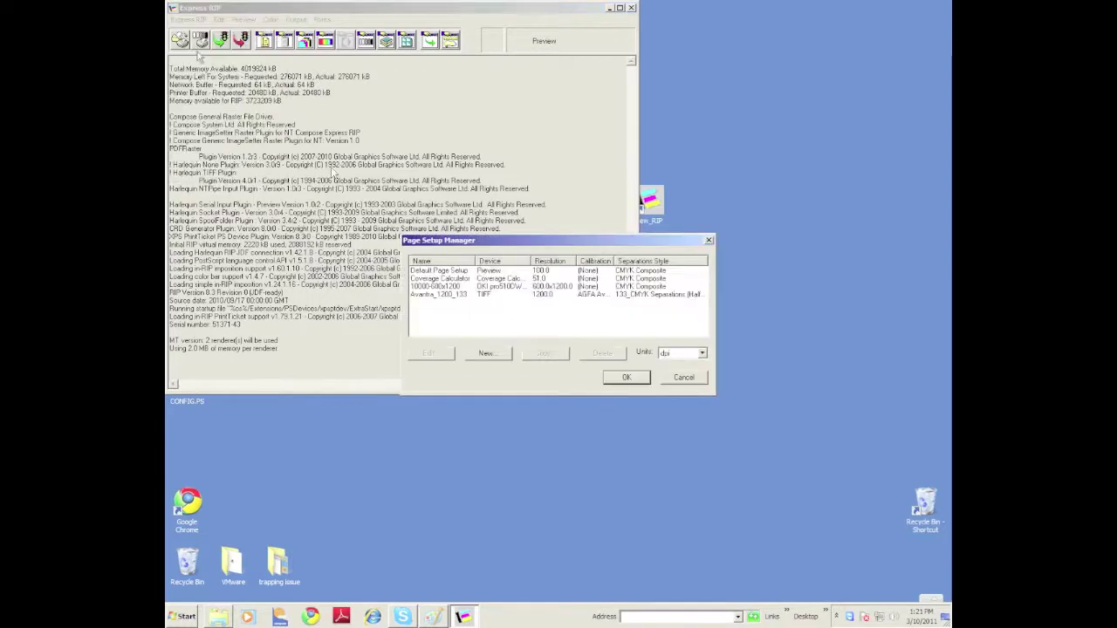
left_click(476, 296)
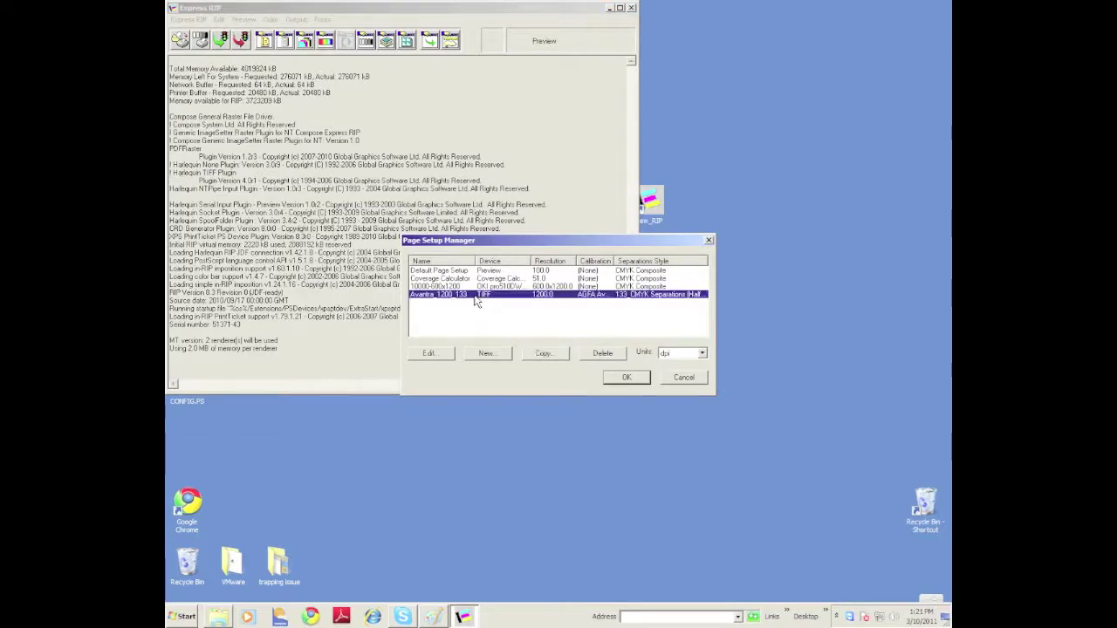
double_click(477, 296)
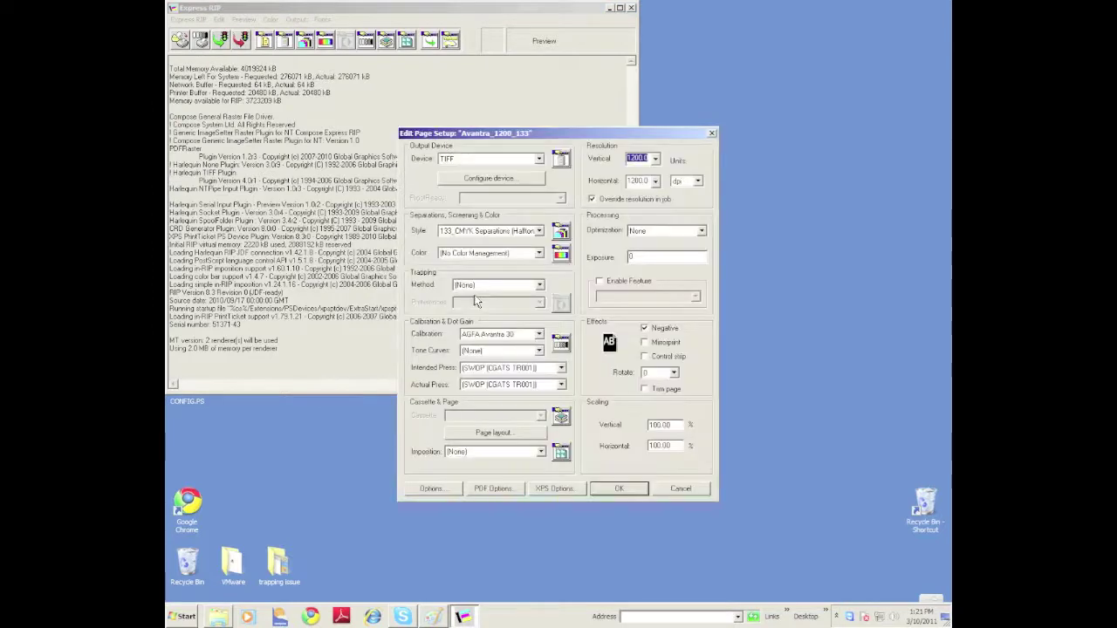
Review its separation style, colour and calibration settings, then cancel out without changes
left_click(561, 232)
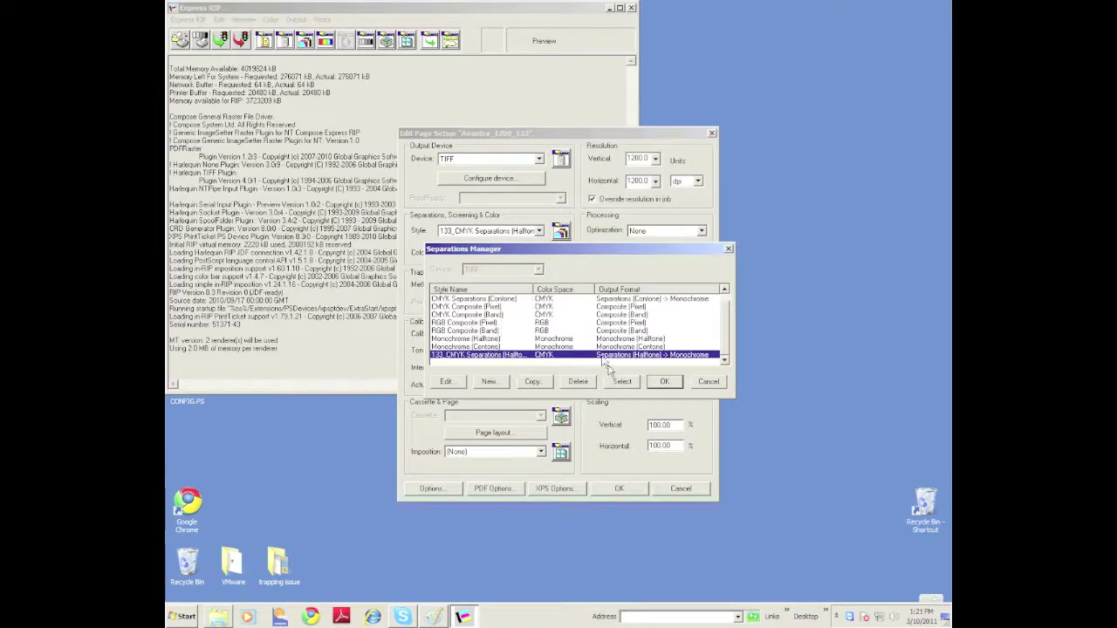
left_click(707, 384)
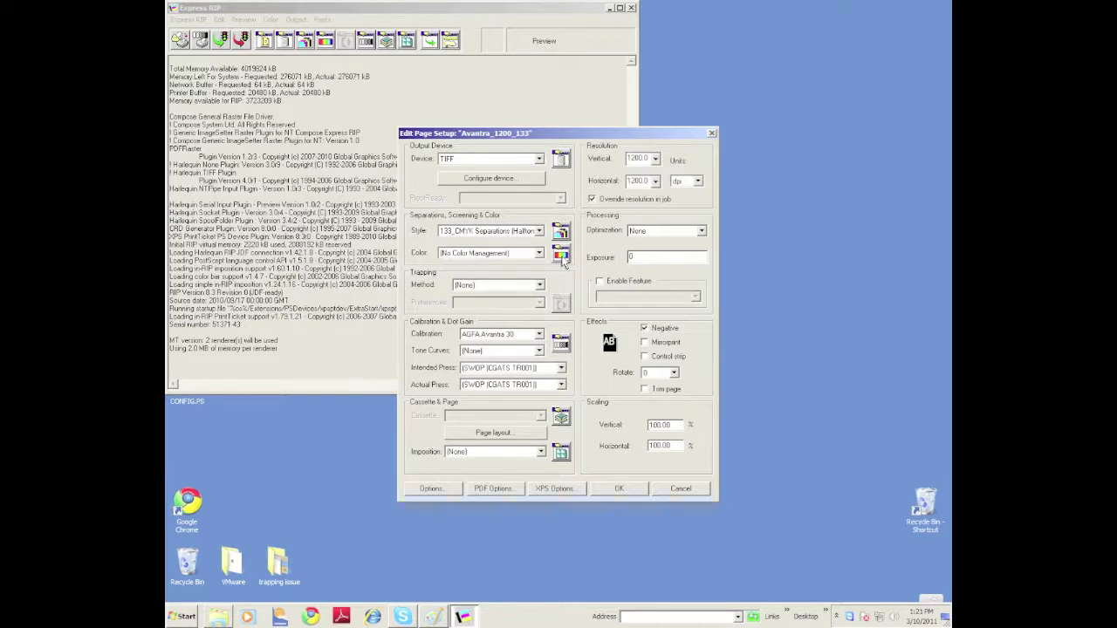
left_click(561, 254)
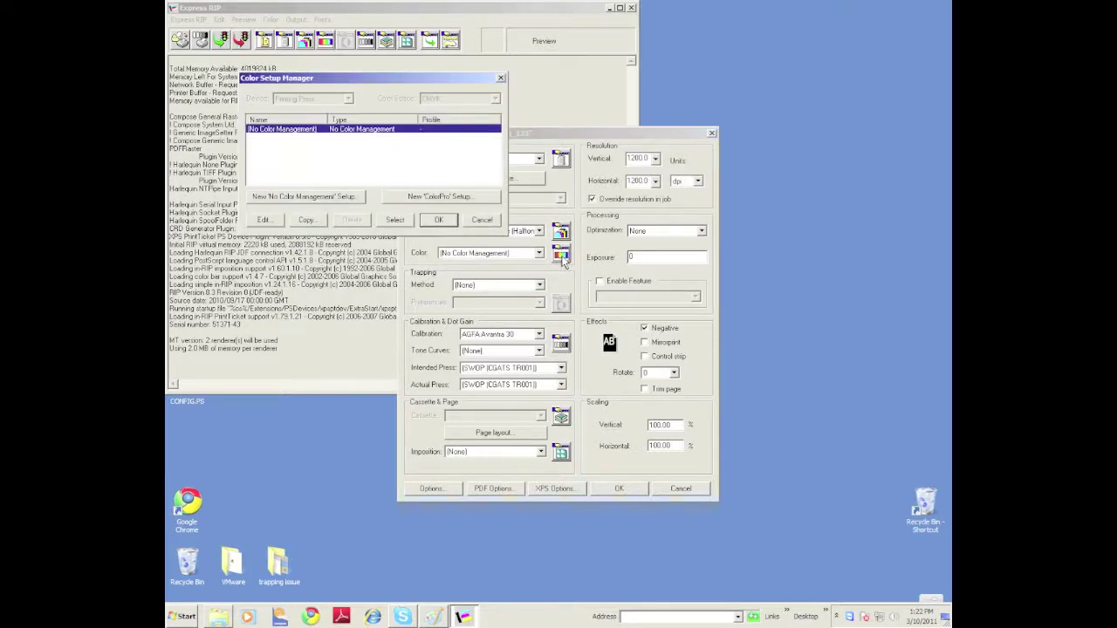
left_click(488, 218)
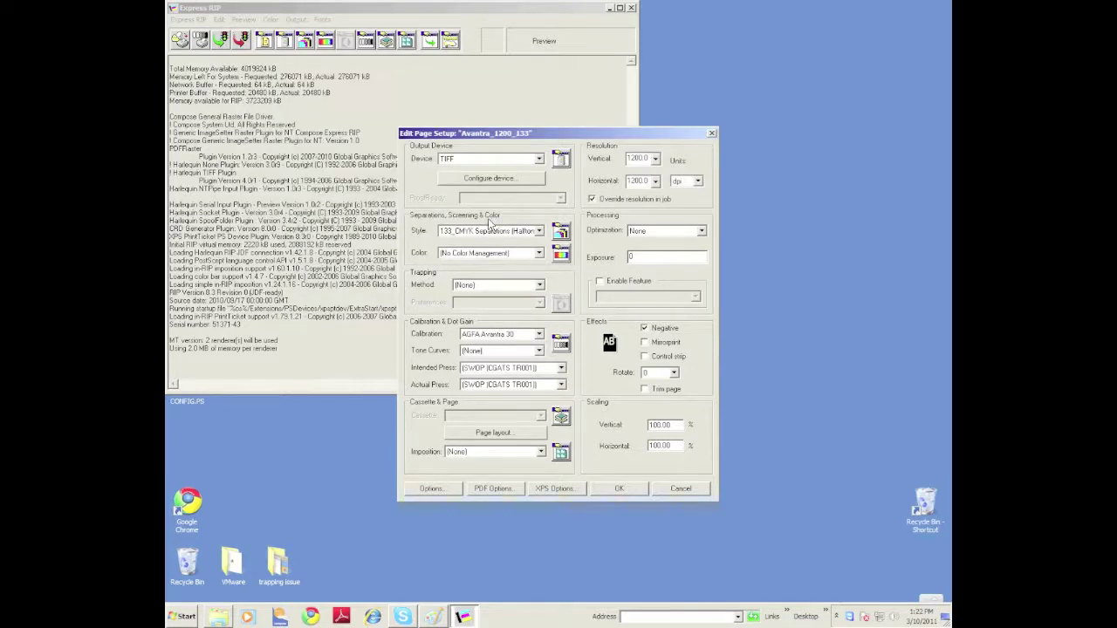
left_click(562, 343)
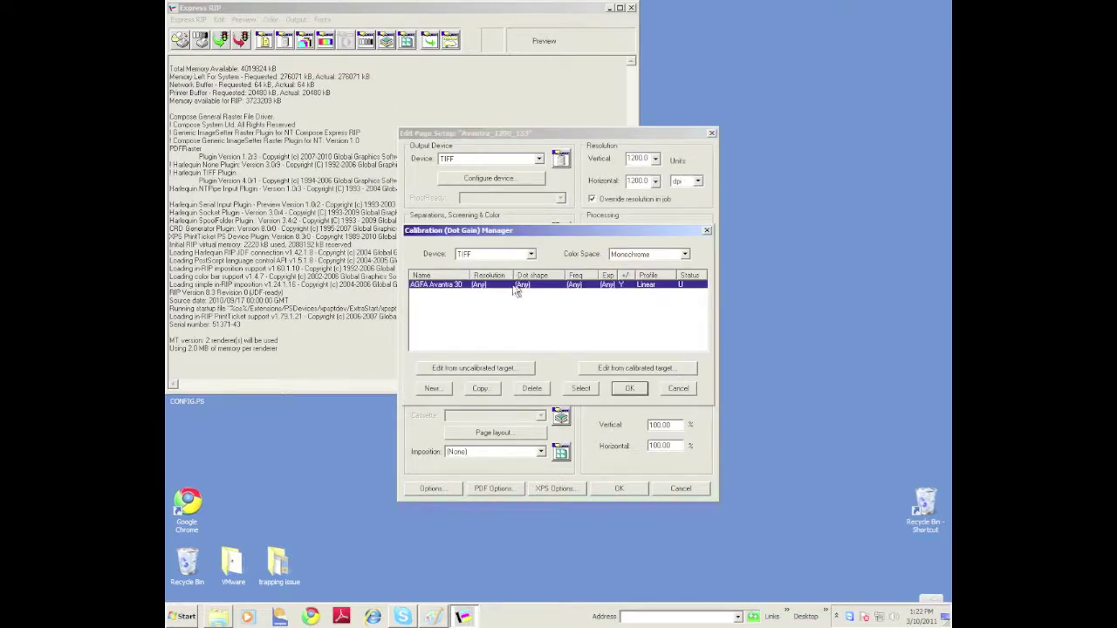
left_click(674, 390)
left_click(665, 489)
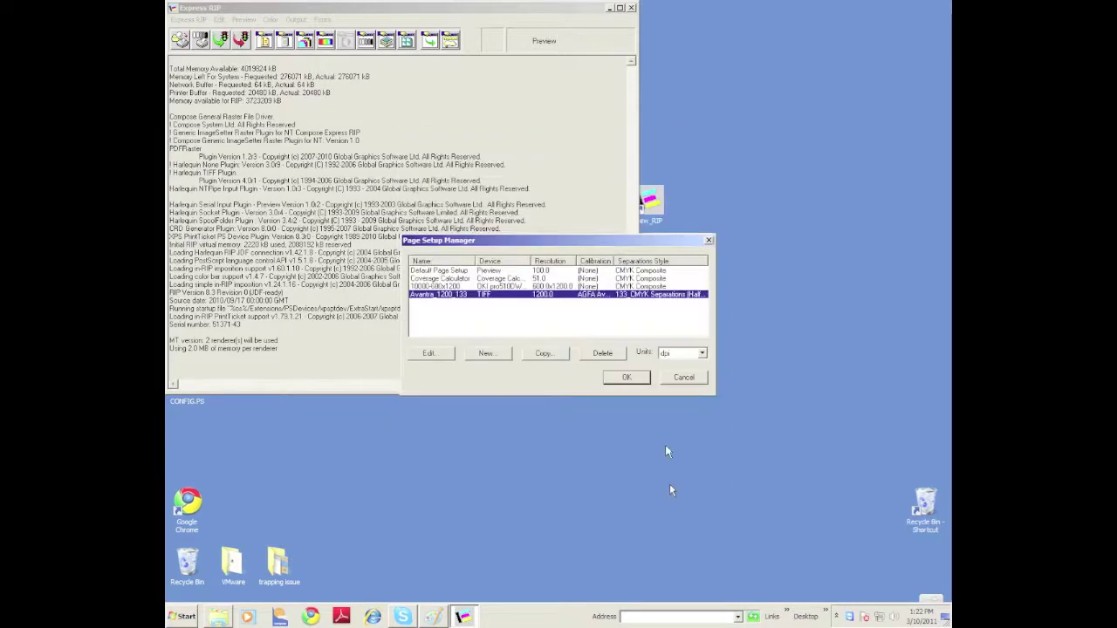
left_click(682, 379)
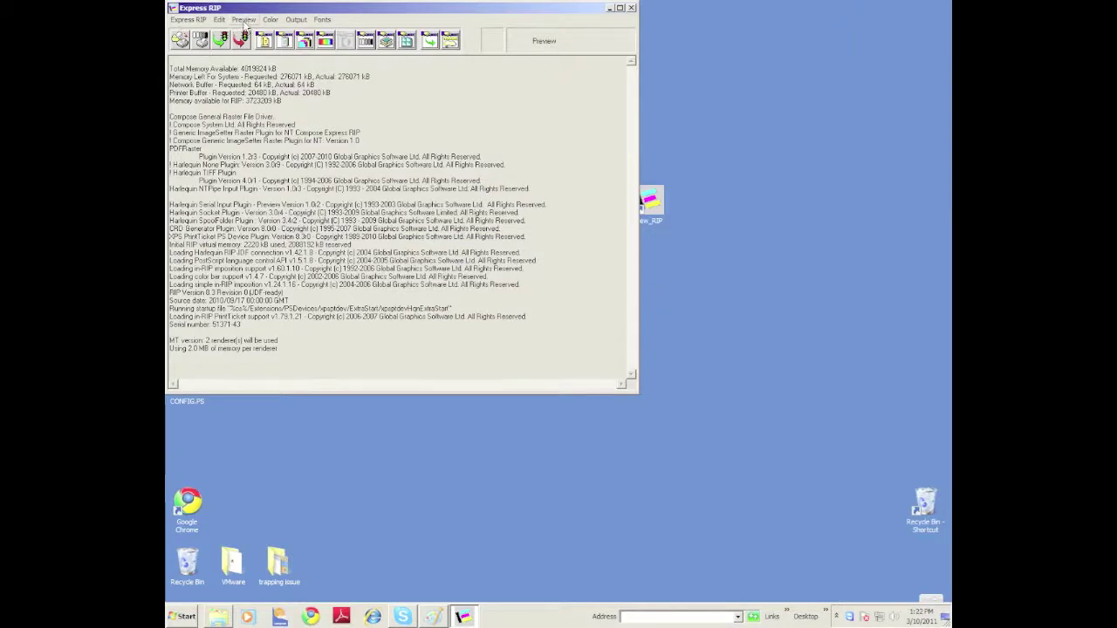
Print BackupConfiguration.ps from the Utilities folder to back up settings to CONFIG.PS
left_click(188, 19)
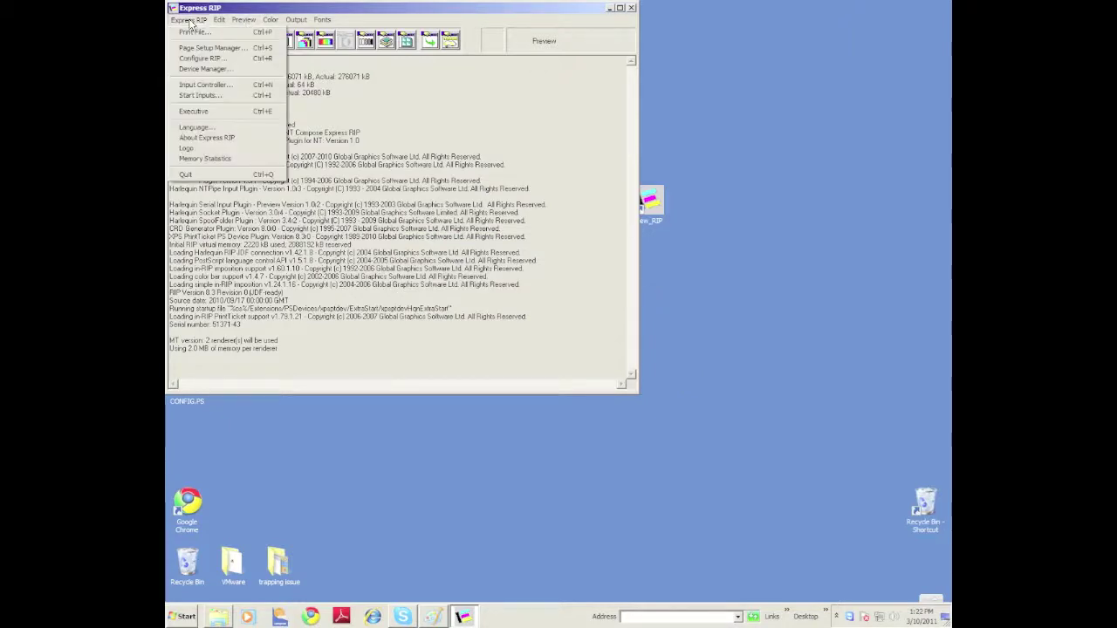
left_click(193, 32)
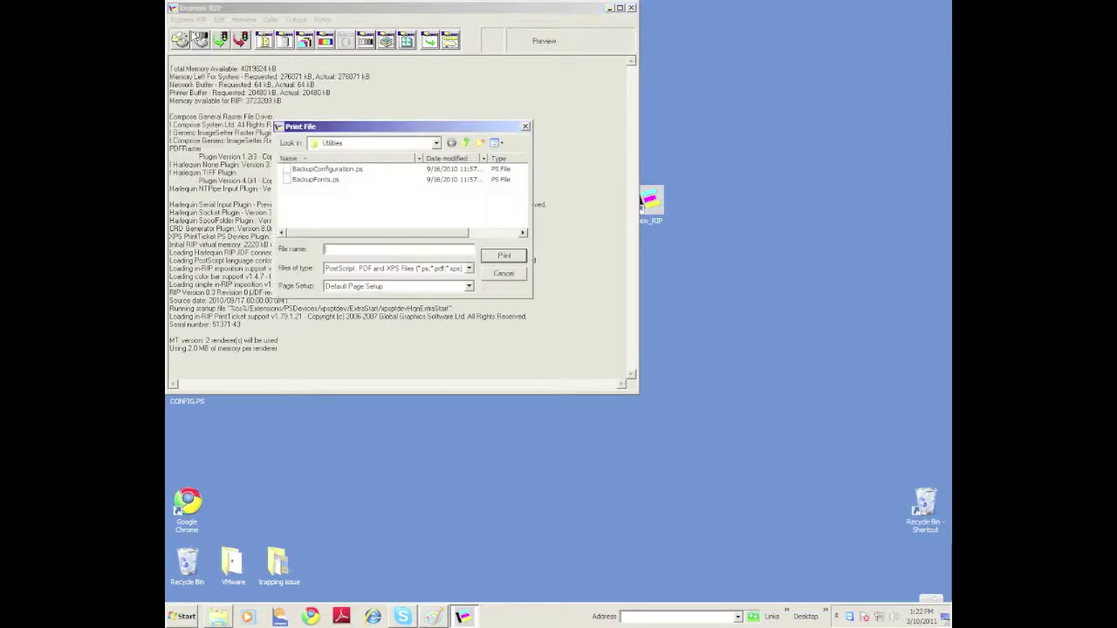
left_click(437, 145)
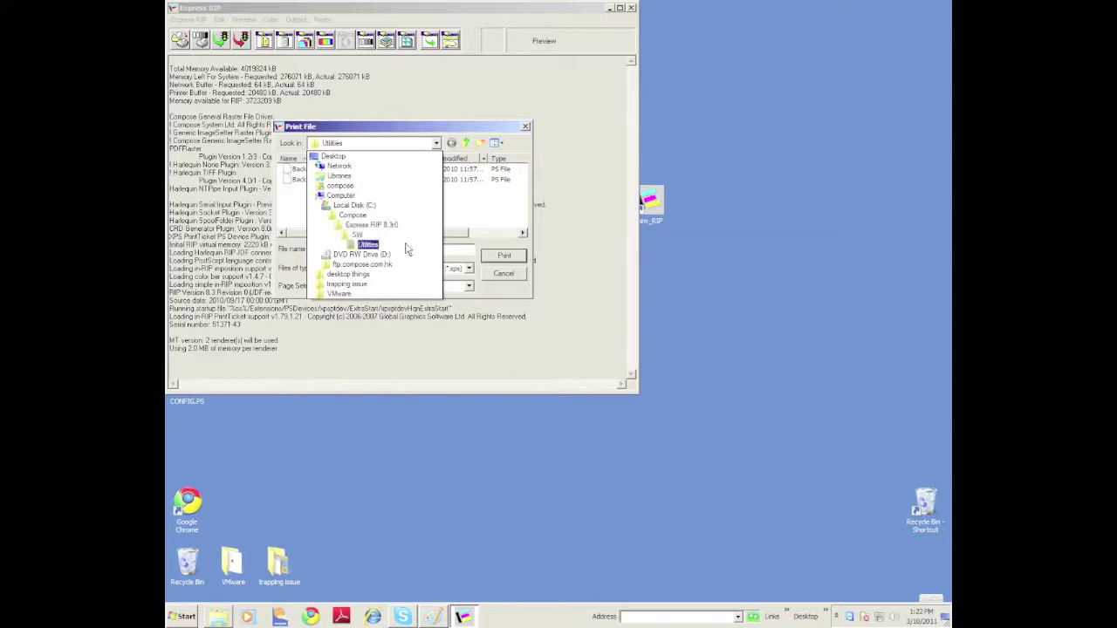
left_click(405, 247)
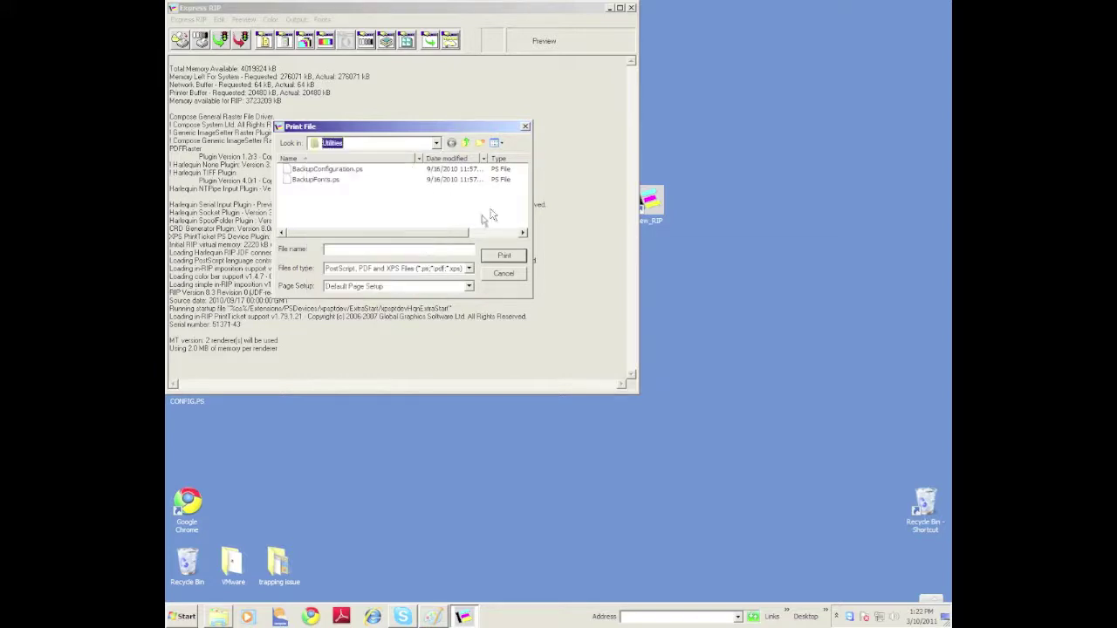
left_click(315, 171)
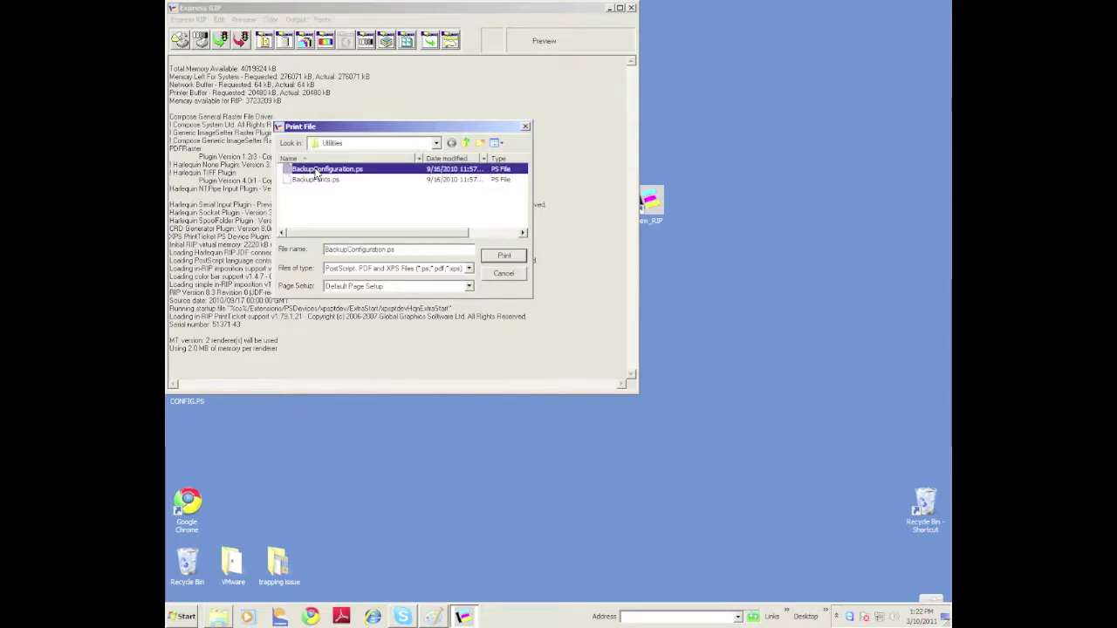
left_click(517, 259)
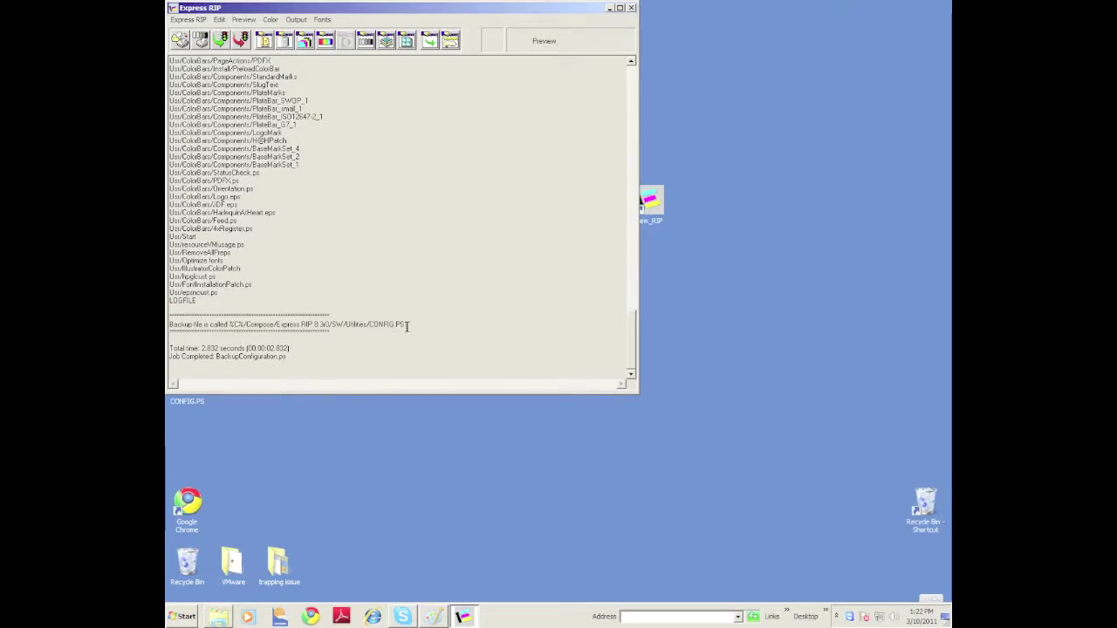
Reopen Print File and select the new CONFIG.PS backup in the Utilities folder
left_click(197, 22)
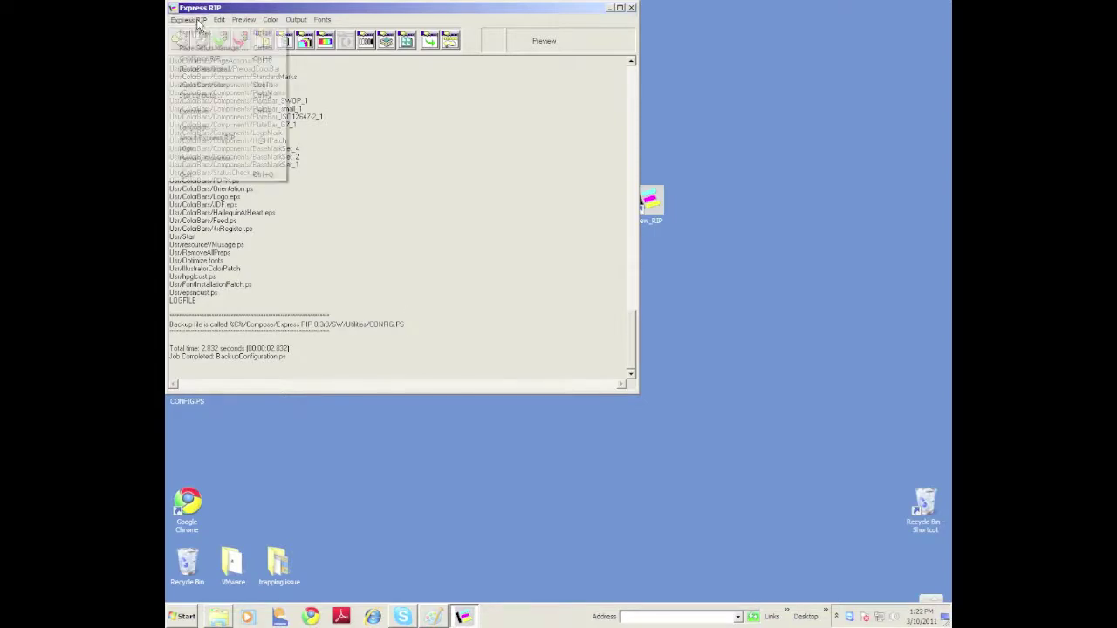
left_click(199, 33)
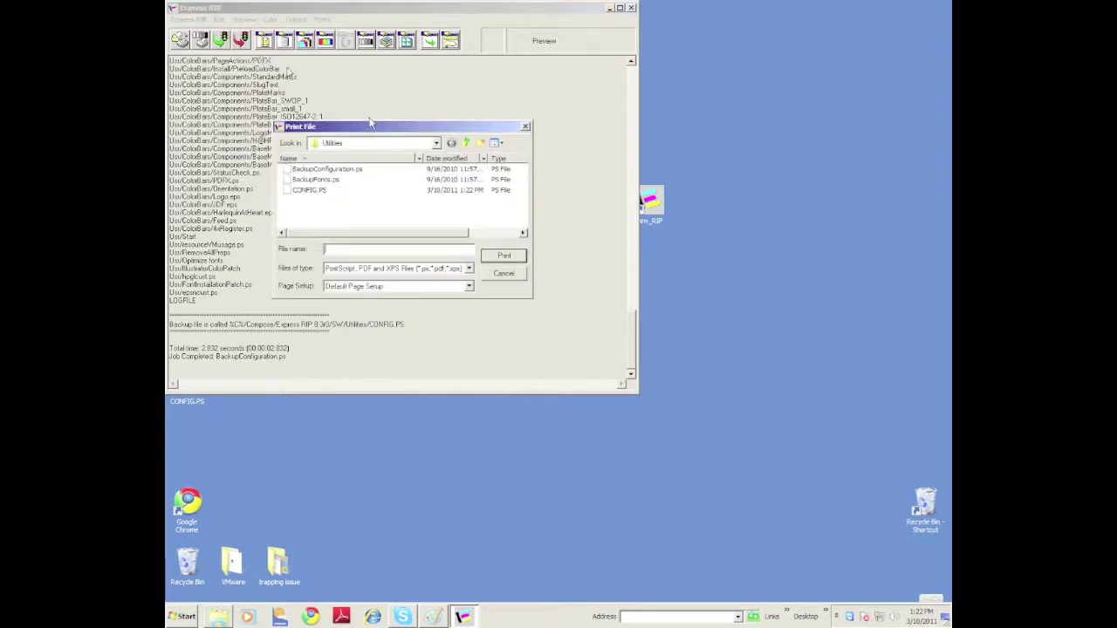
left_click(321, 189)
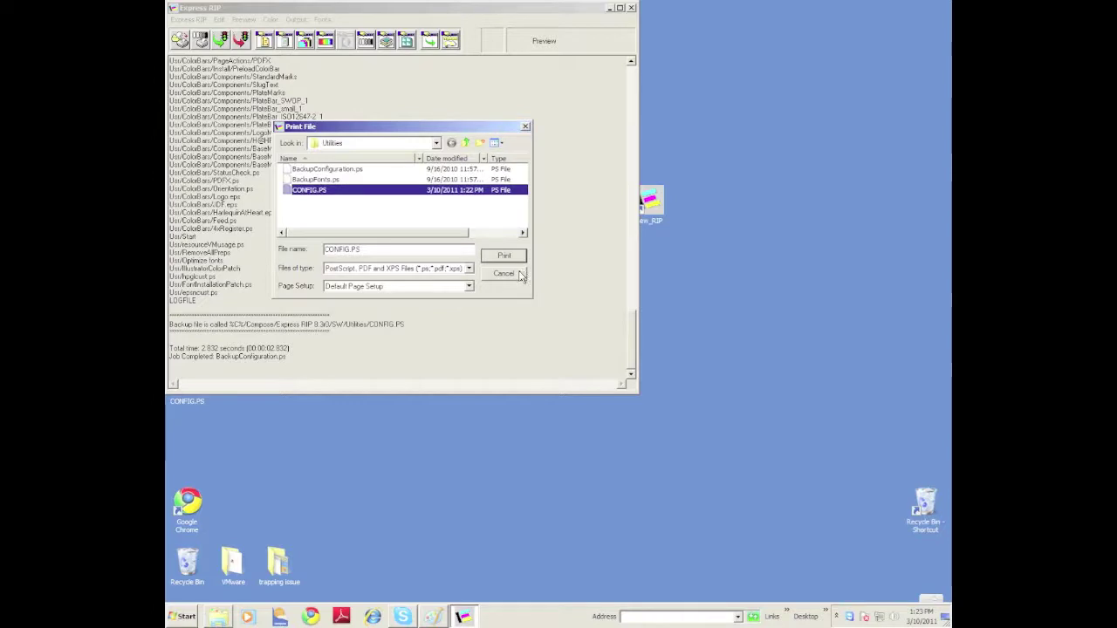
Cancel the Print File dialog without printing anything
left_click(521, 276)
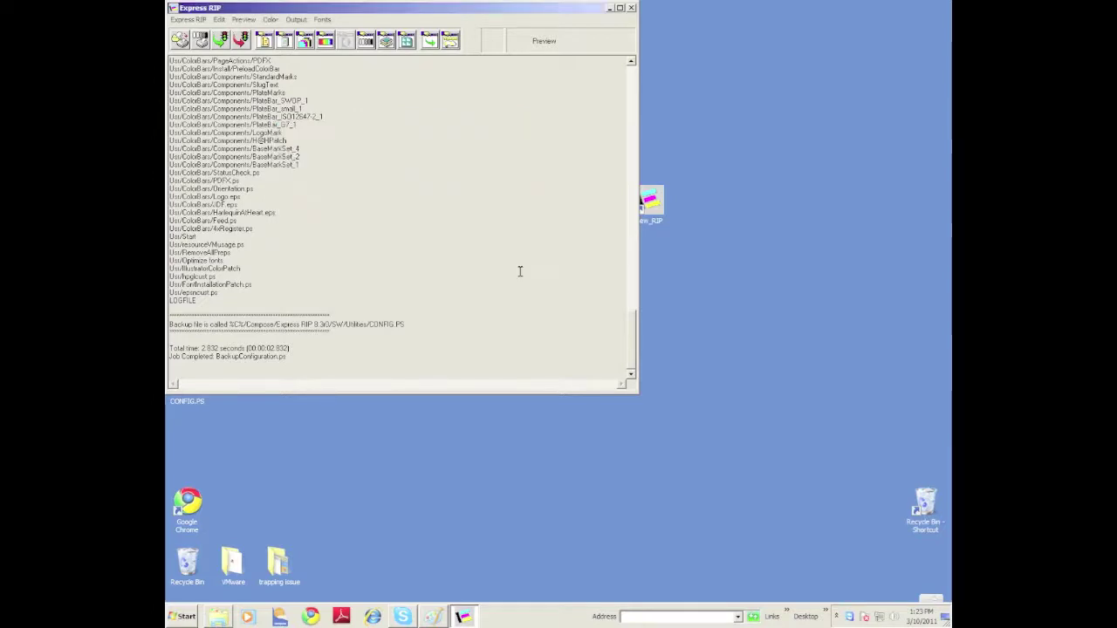
left_click(191, 20)
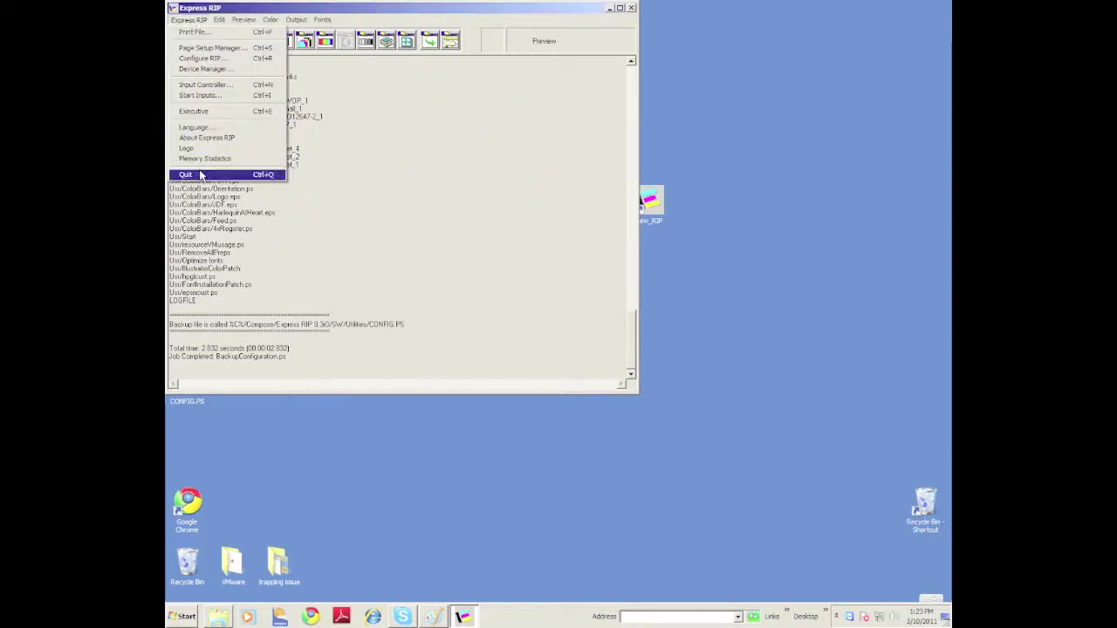
left_click(410, 190)
Check the four page setups in Page Setup Manager, then exit the existing RIP
left_click(183, 21)
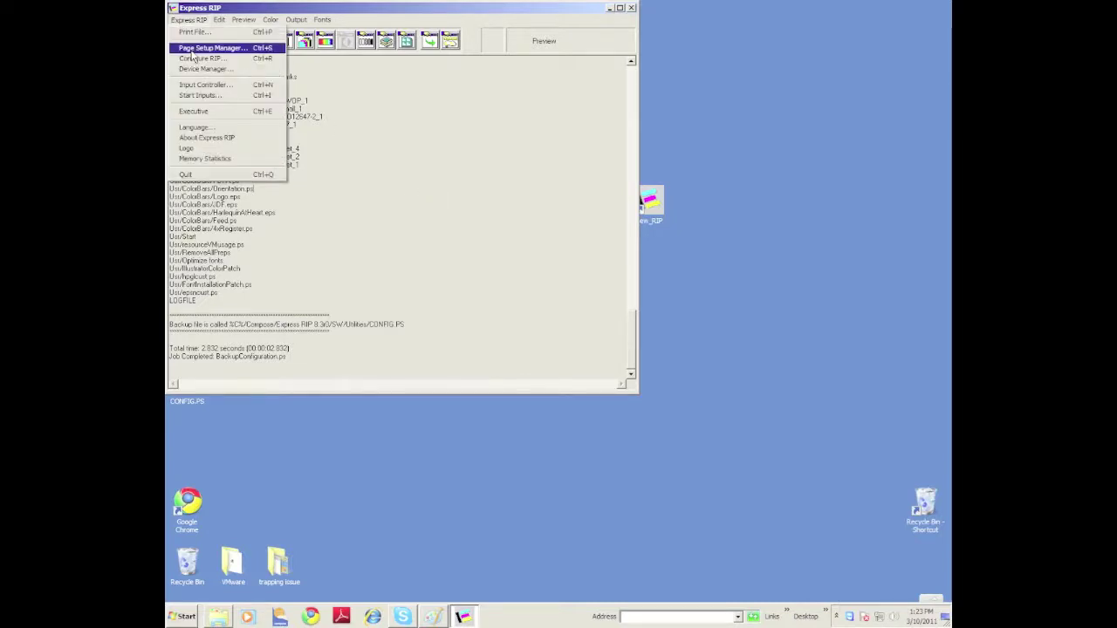
left_click(194, 47)
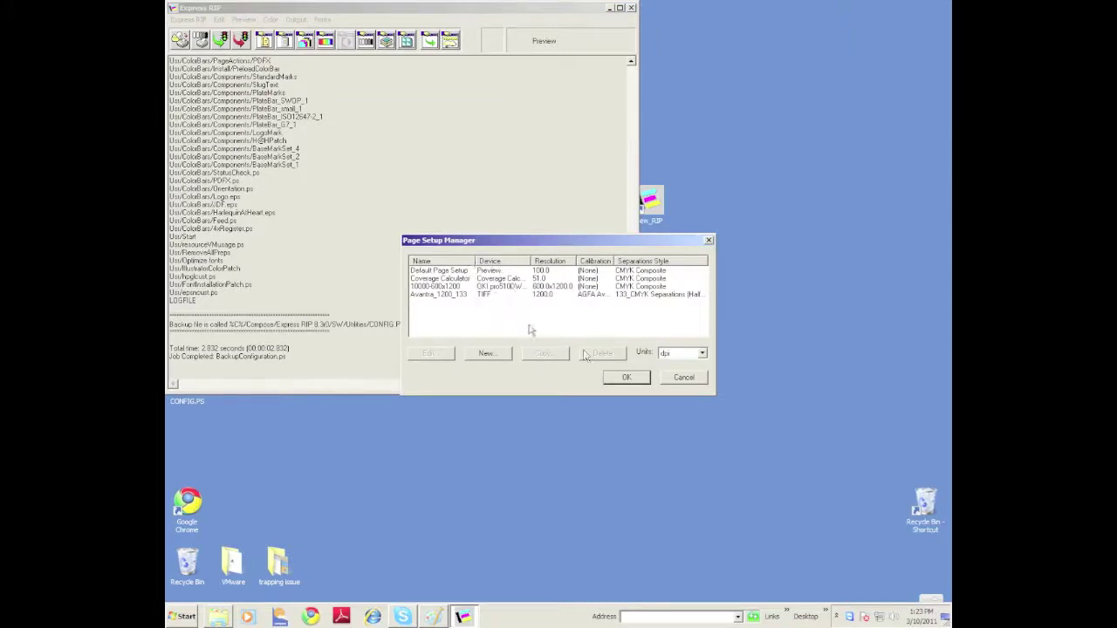
left_click(625, 378)
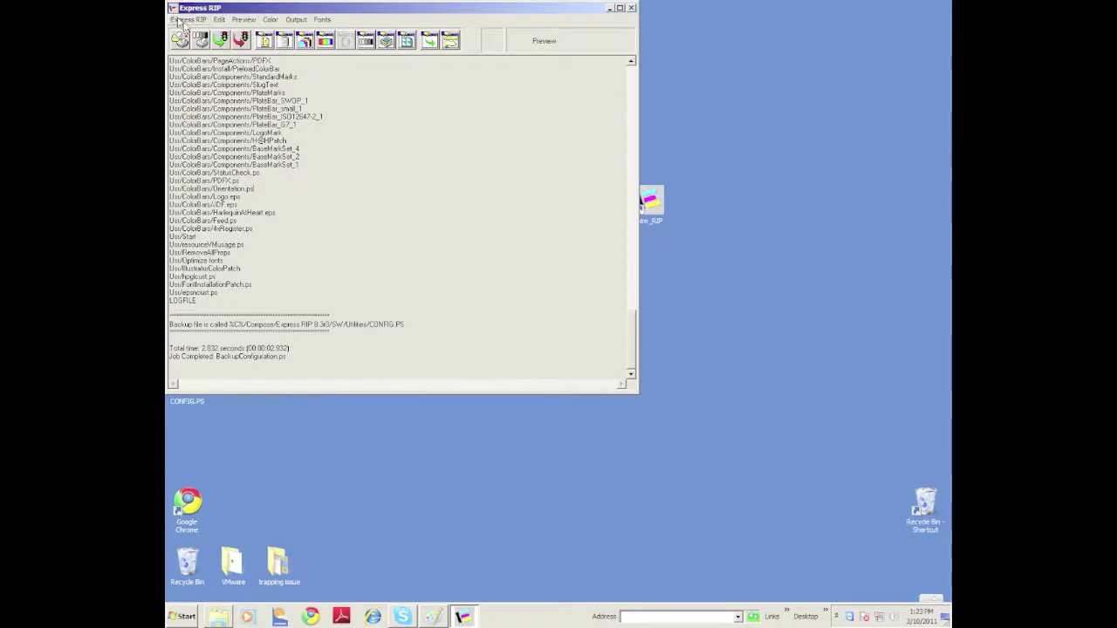
left_click(187, 19)
left_click(207, 179)
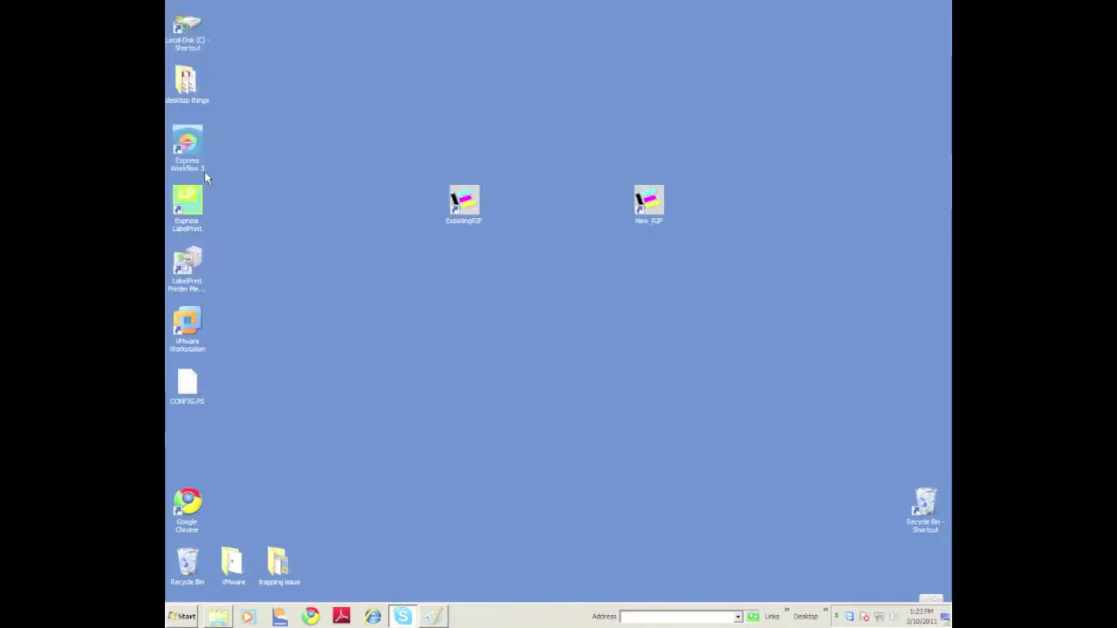
Launch New_RIP and dismiss the demo notice and About dialog
double_click(649, 204)
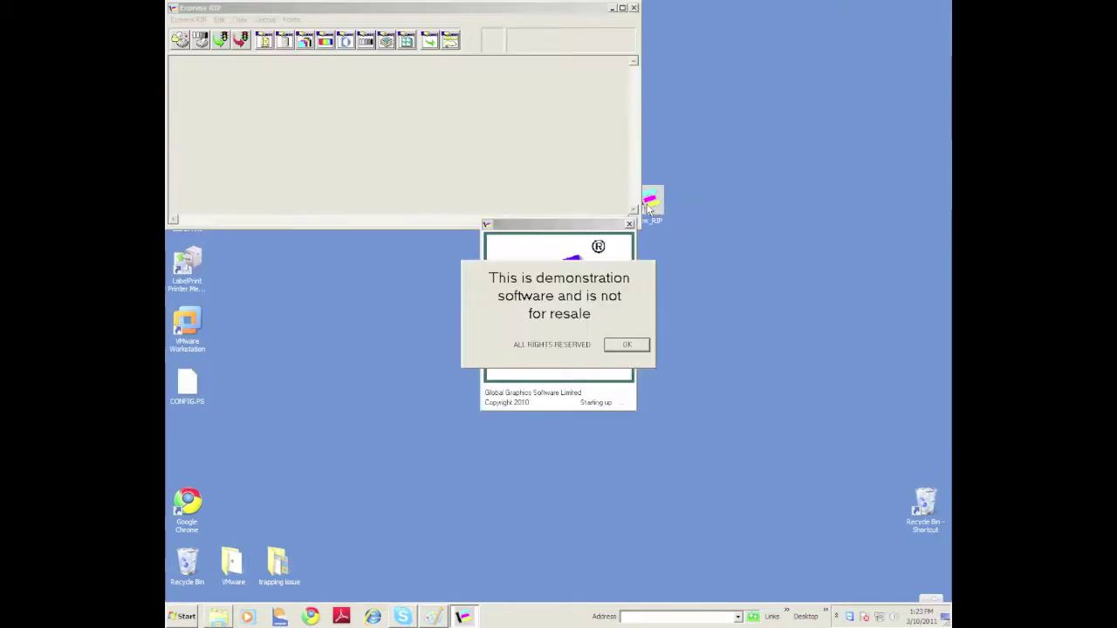
left_click(627, 345)
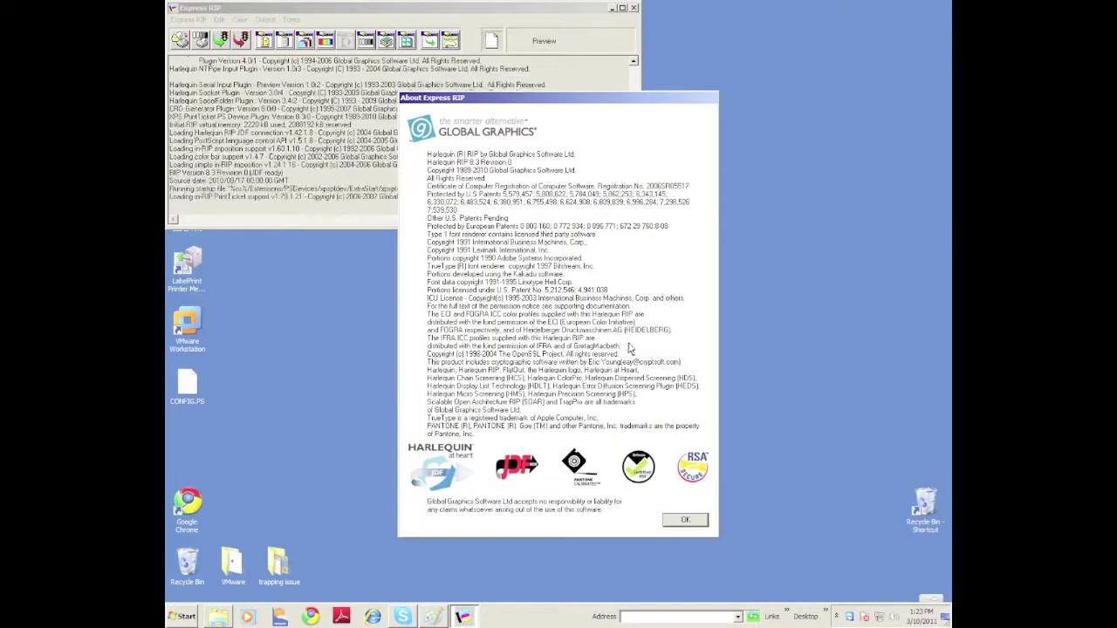
left_click(686, 521)
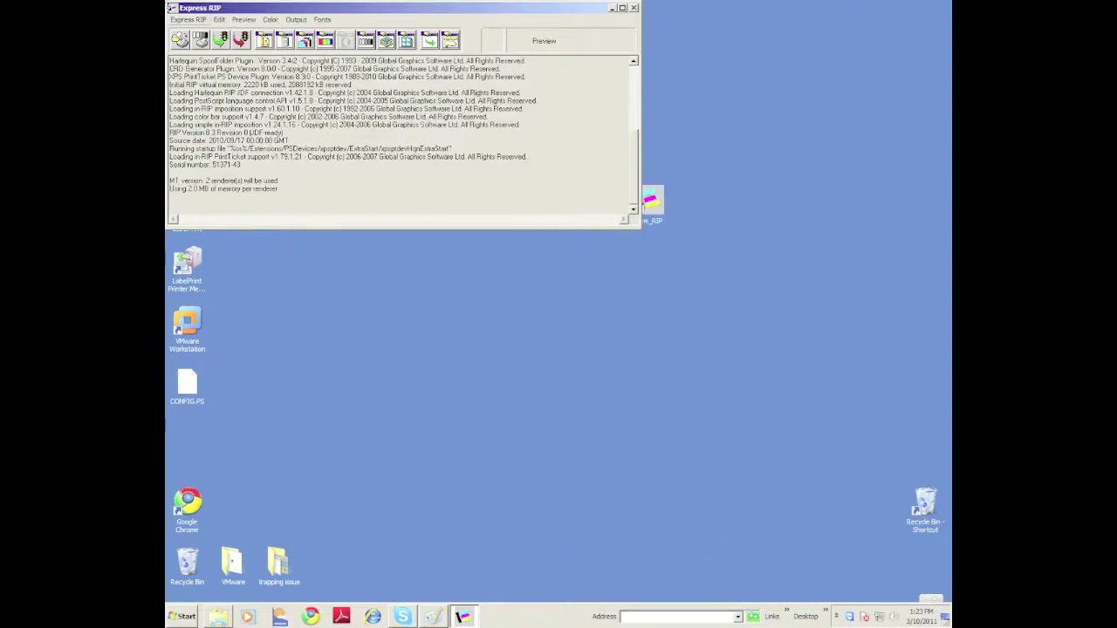
left_click(187, 19)
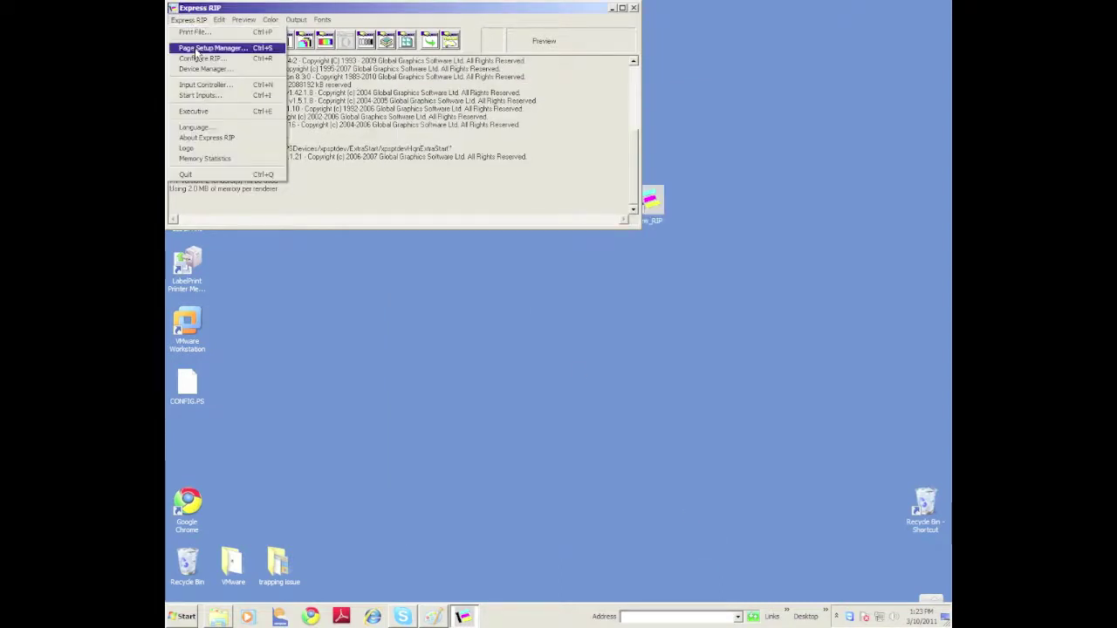
left_click(197, 49)
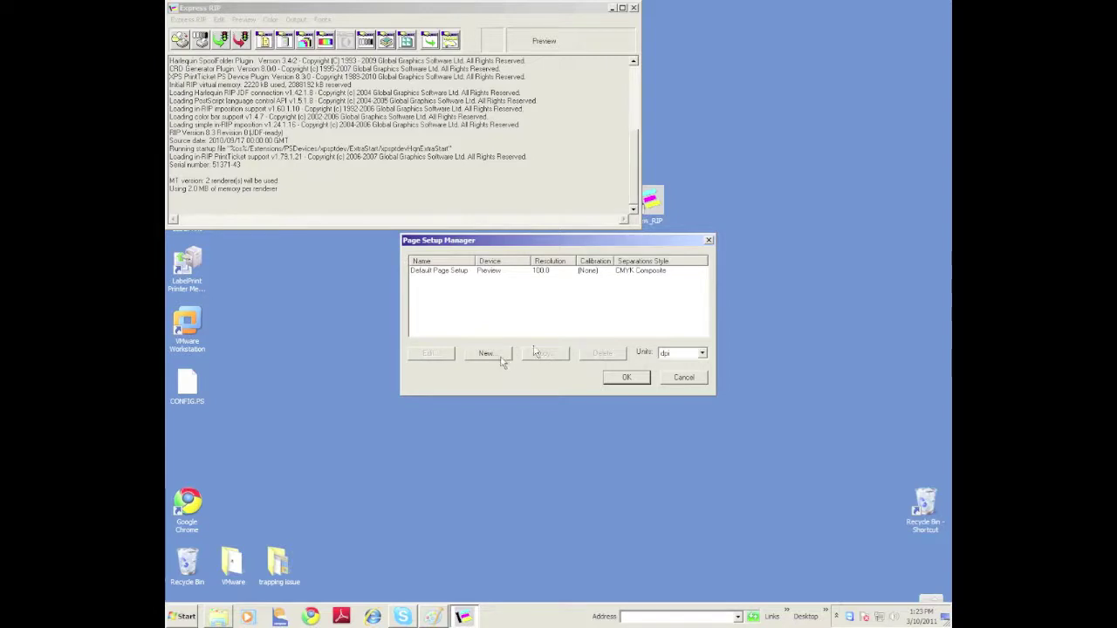
left_click(683, 378)
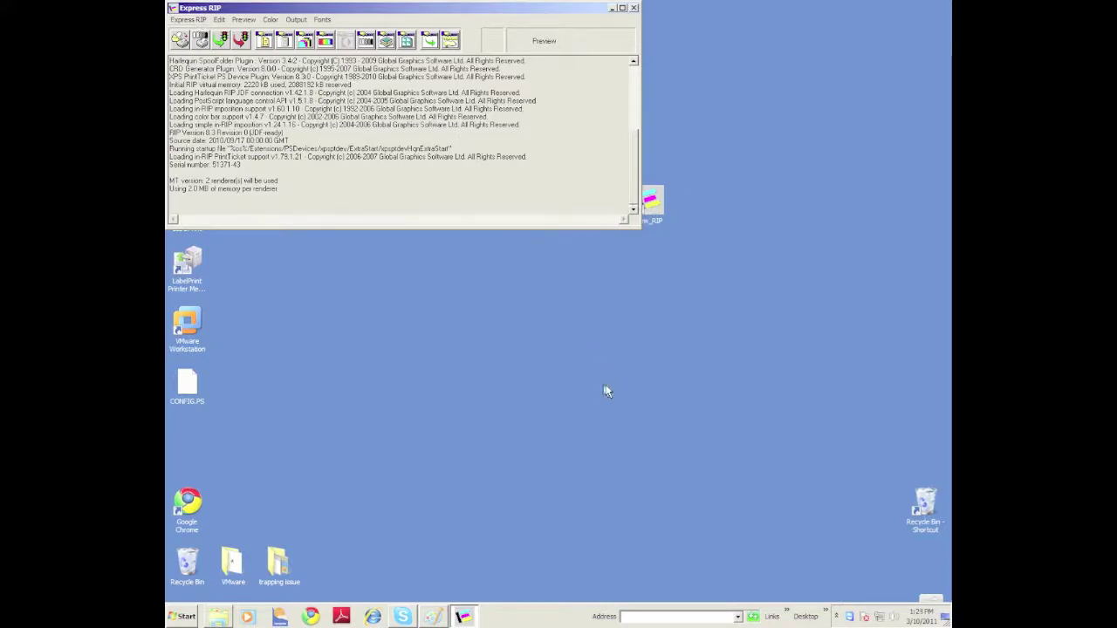
Print CONFIG.PS from the Desktop into New_RIP to restore the backed-up settings
left_click_drag(198, 382, 291, 384)
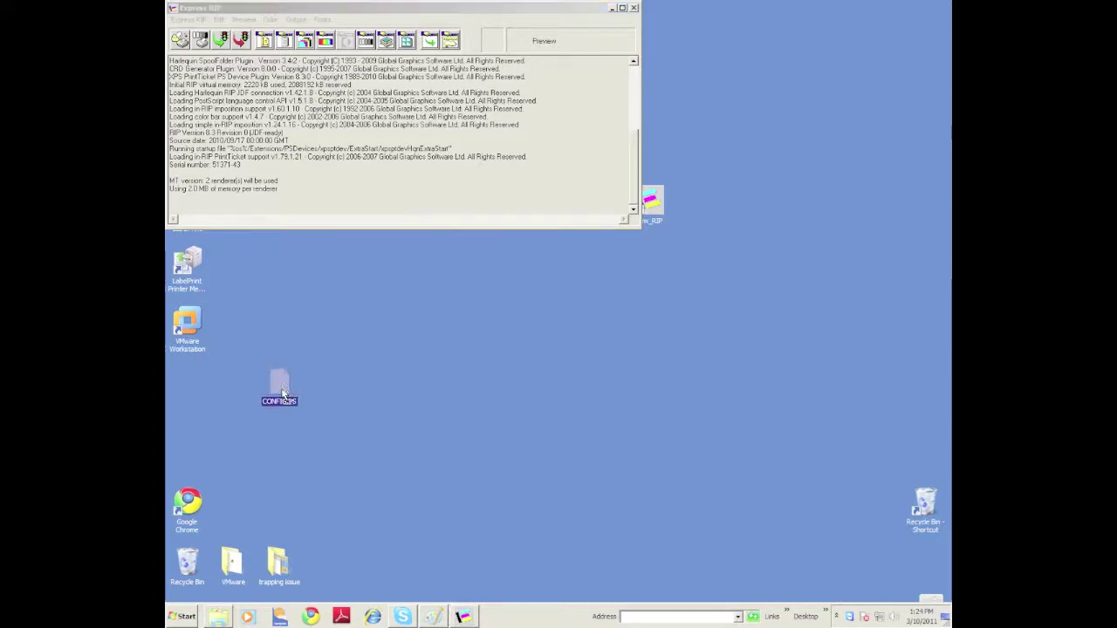
left_click(357, 404)
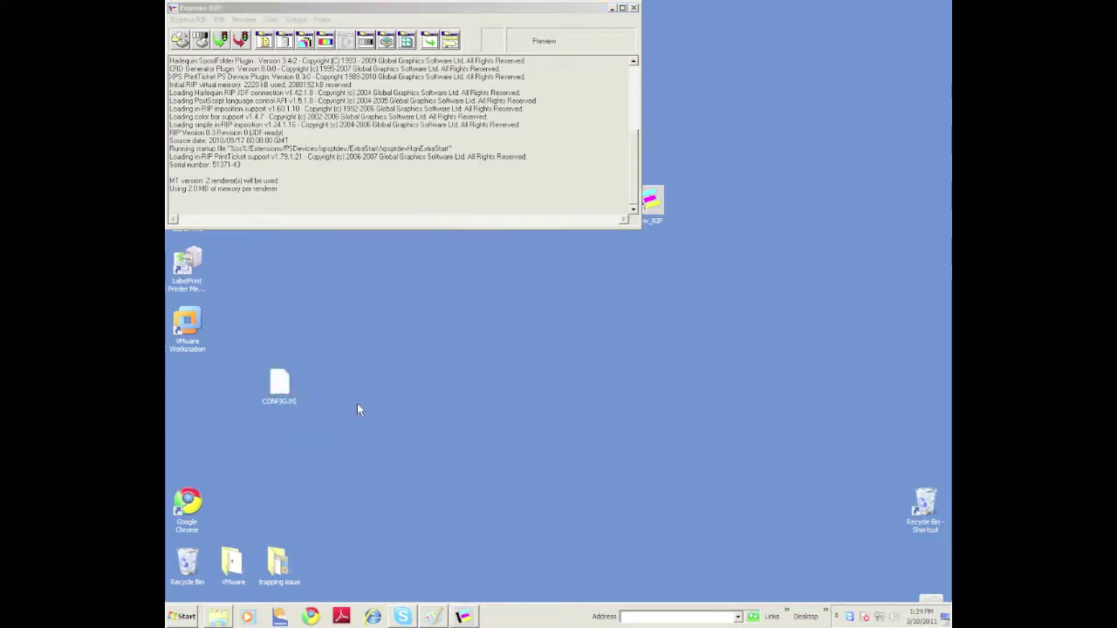
left_click(188, 20)
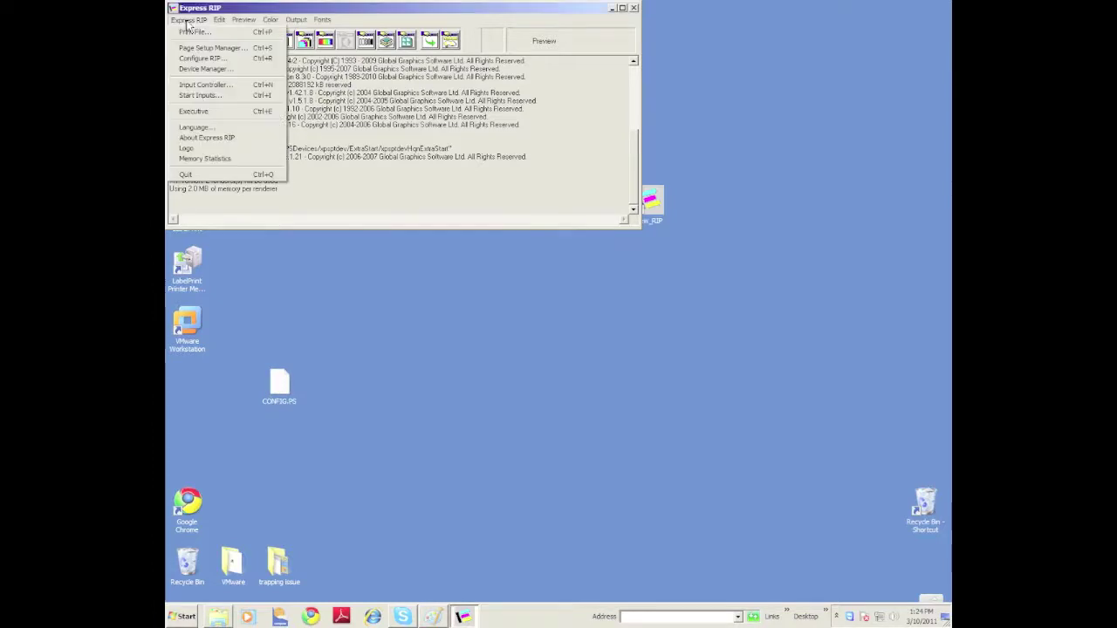
left_click(189, 31)
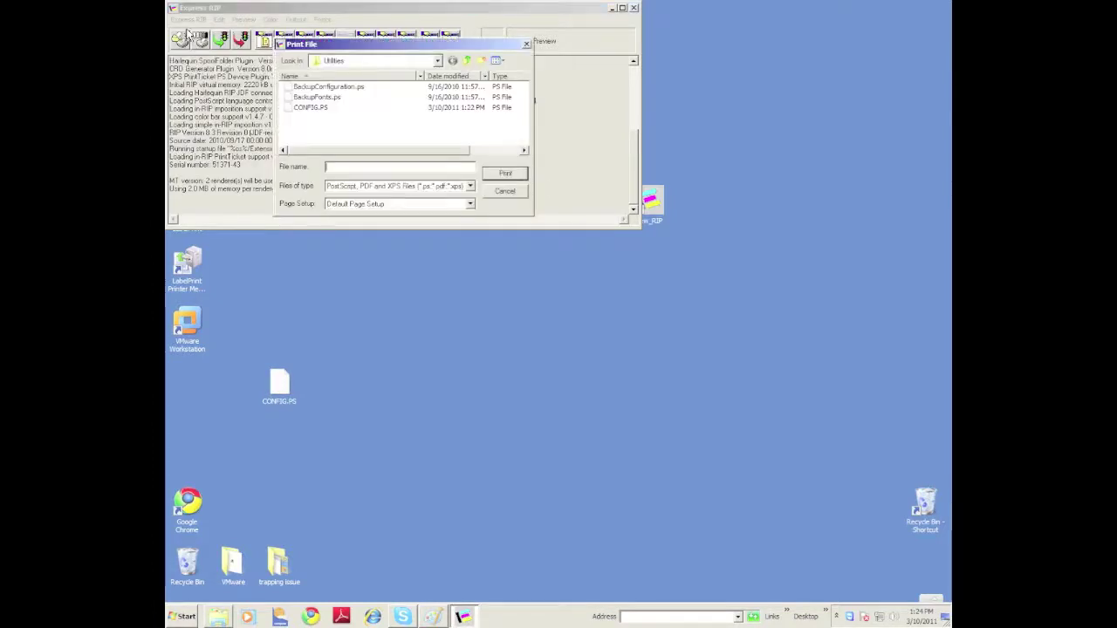
left_click(437, 61)
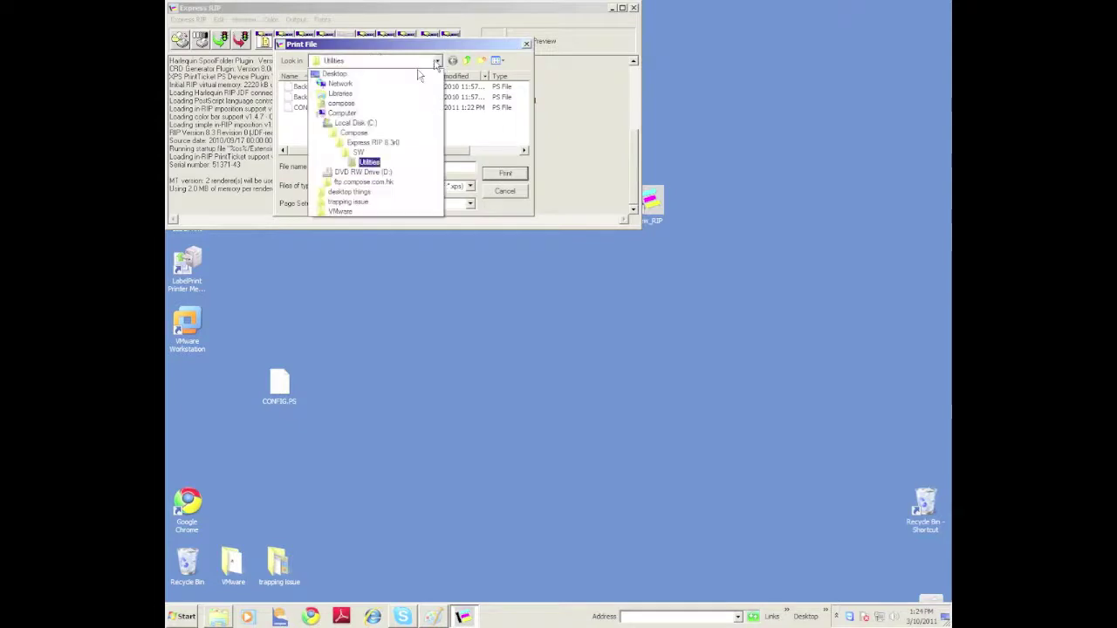
left_click(359, 77)
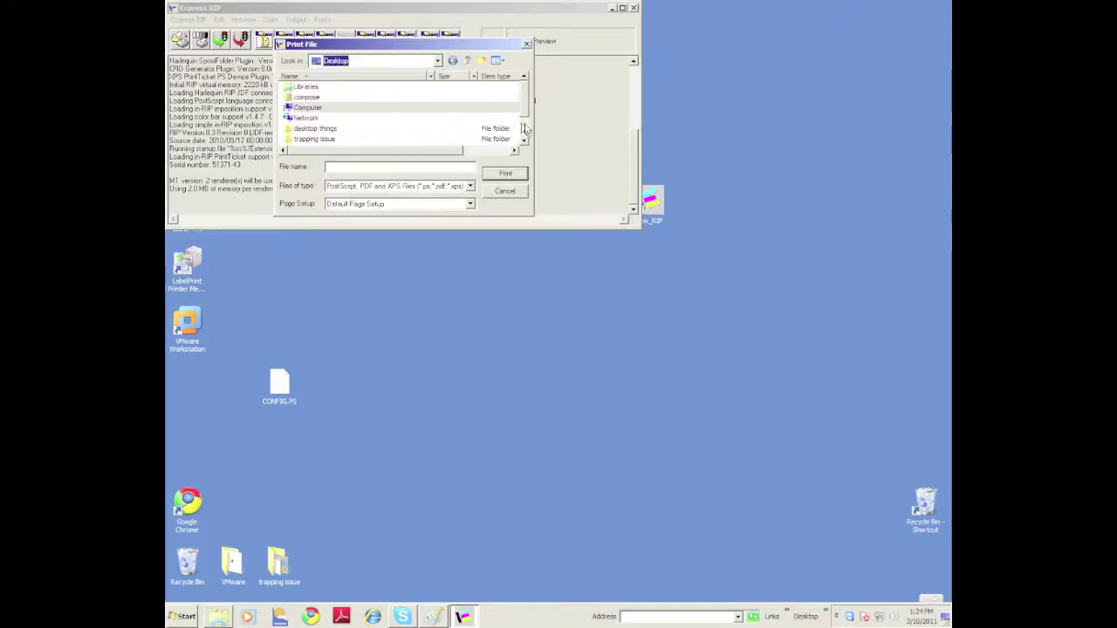
left_click_drag(524, 104, 525, 131)
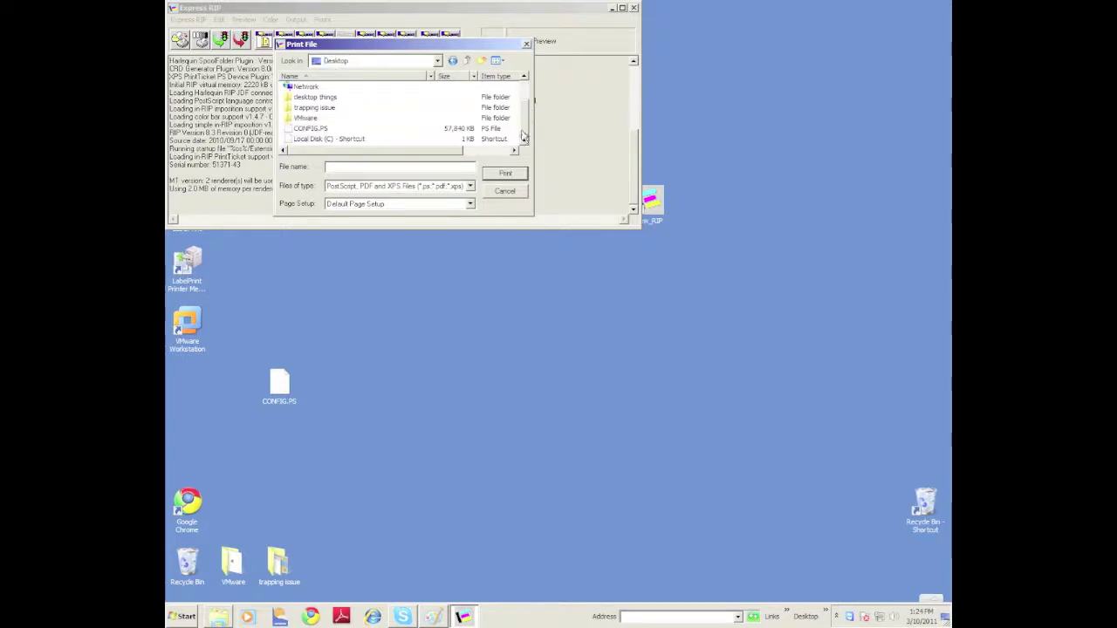
left_click(336, 130)
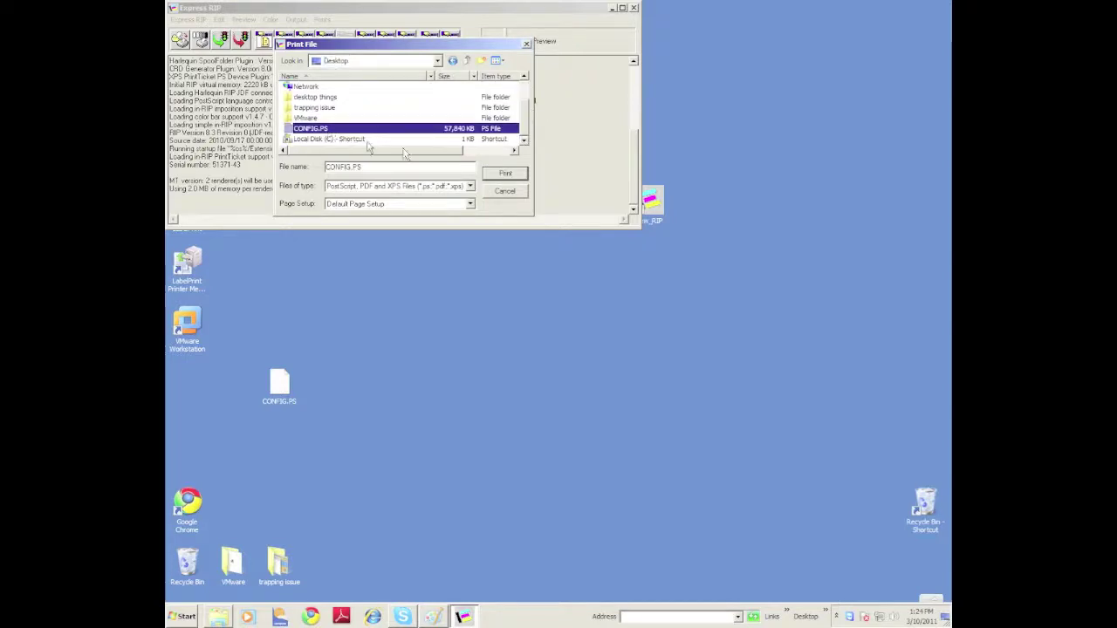
left_click(513, 176)
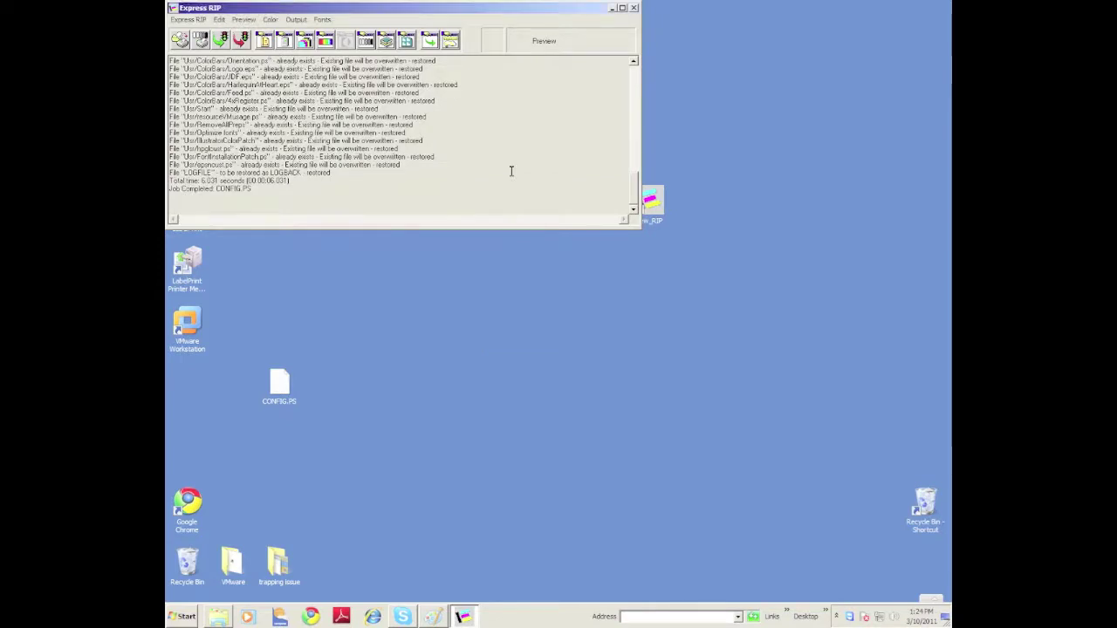
Exit New_RIP once the log shows Job Completed: CONFIG.PS
left_click(189, 19)
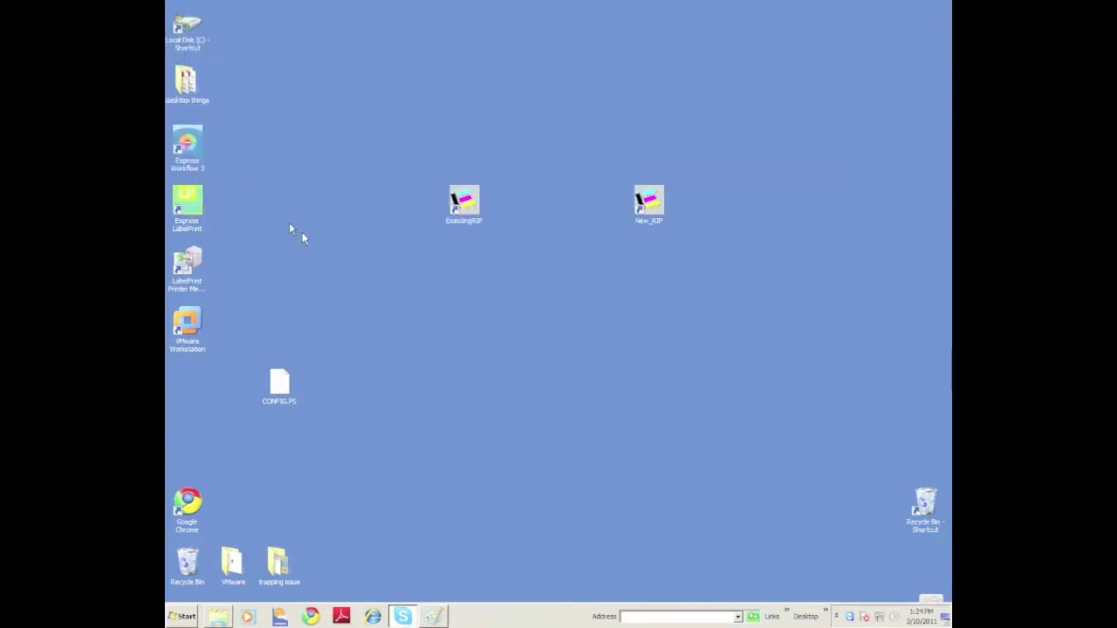
Relaunch New_RIP, acknowledging the Coverage Calculator and 10000-600x1200 unknown-device warnings and About
double_click(649, 210)
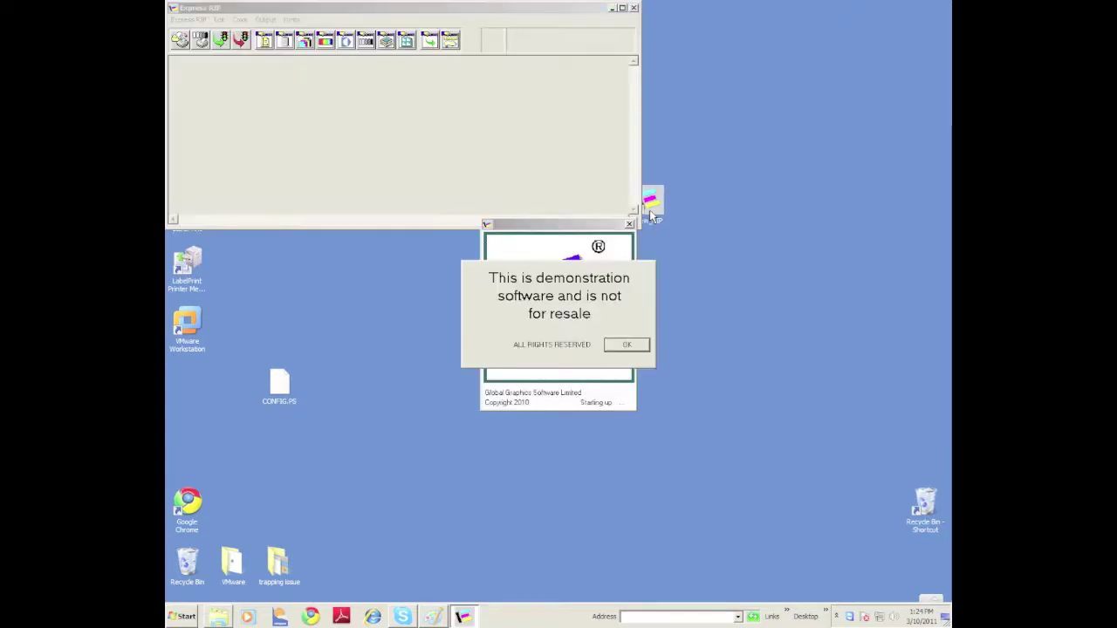
left_click(646, 345)
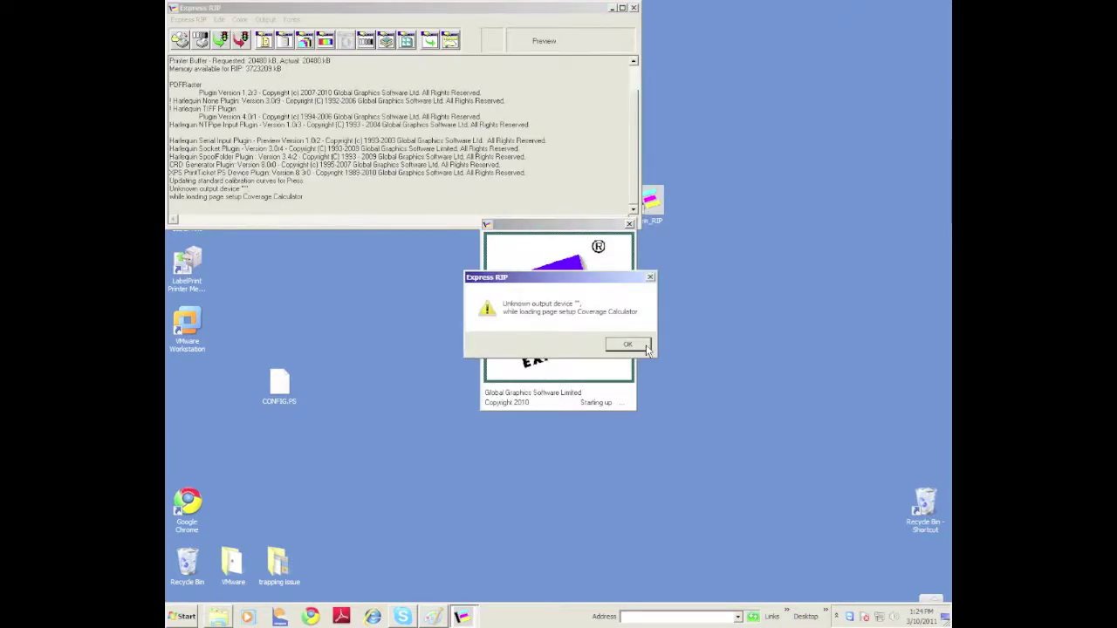
left_click(643, 347)
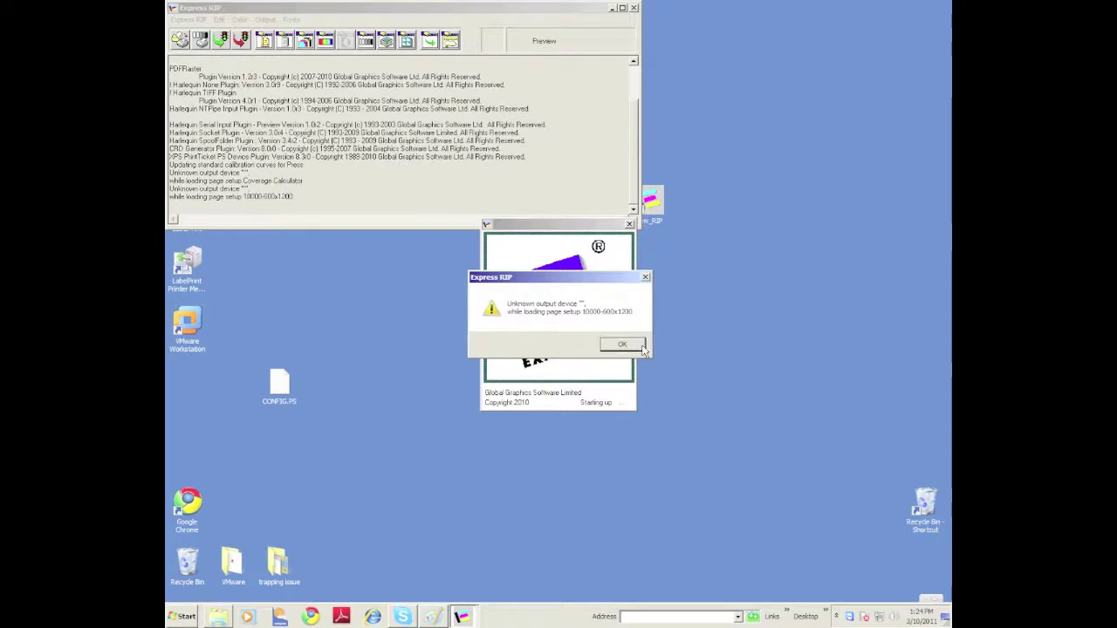
left_click(640, 345)
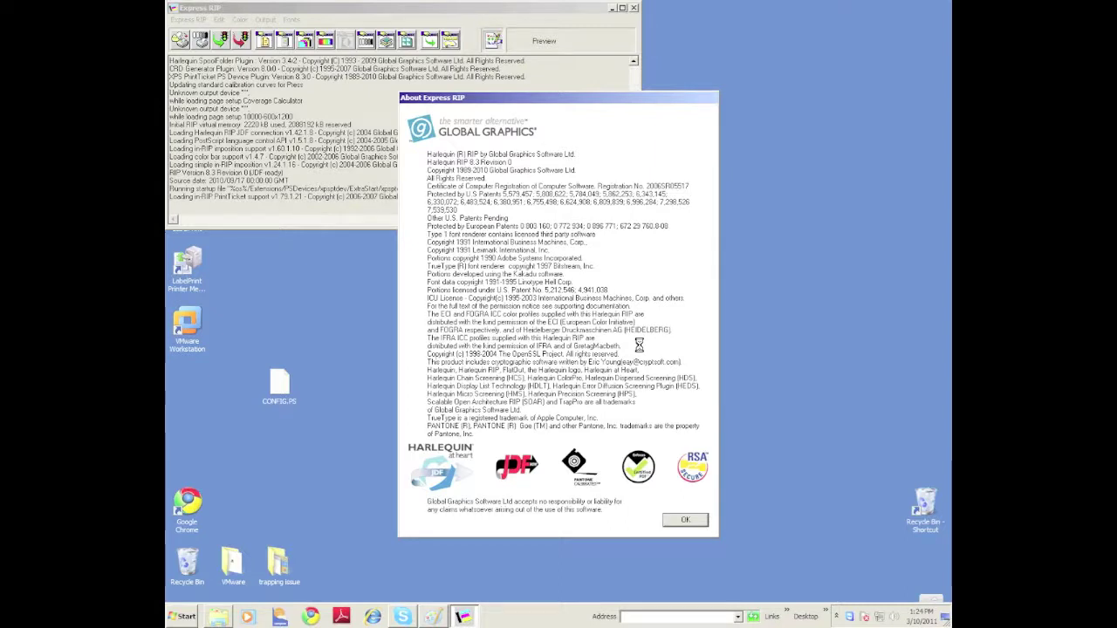
left_click(692, 519)
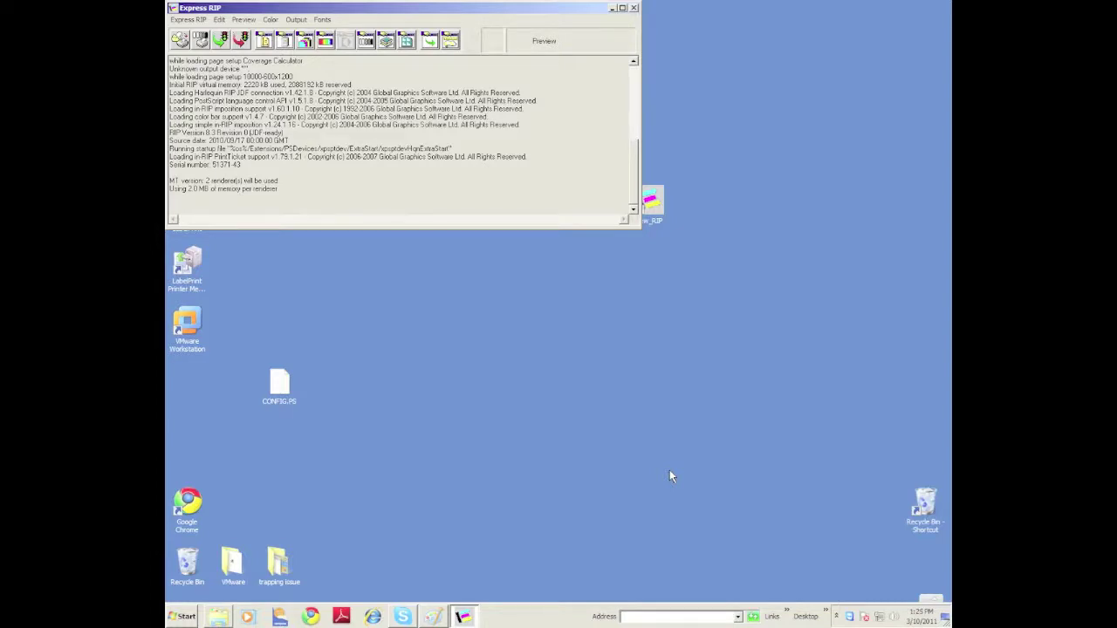
Open Page Setup Manager and select the restored Avantra_1200_133 setup
left_click(185, 19)
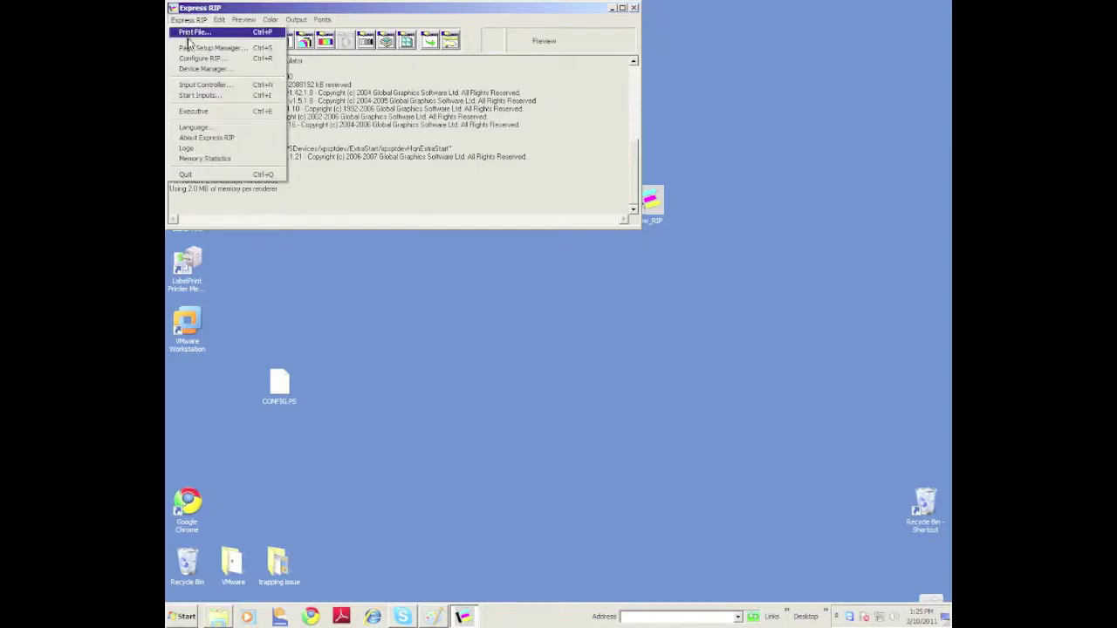
left_click(189, 48)
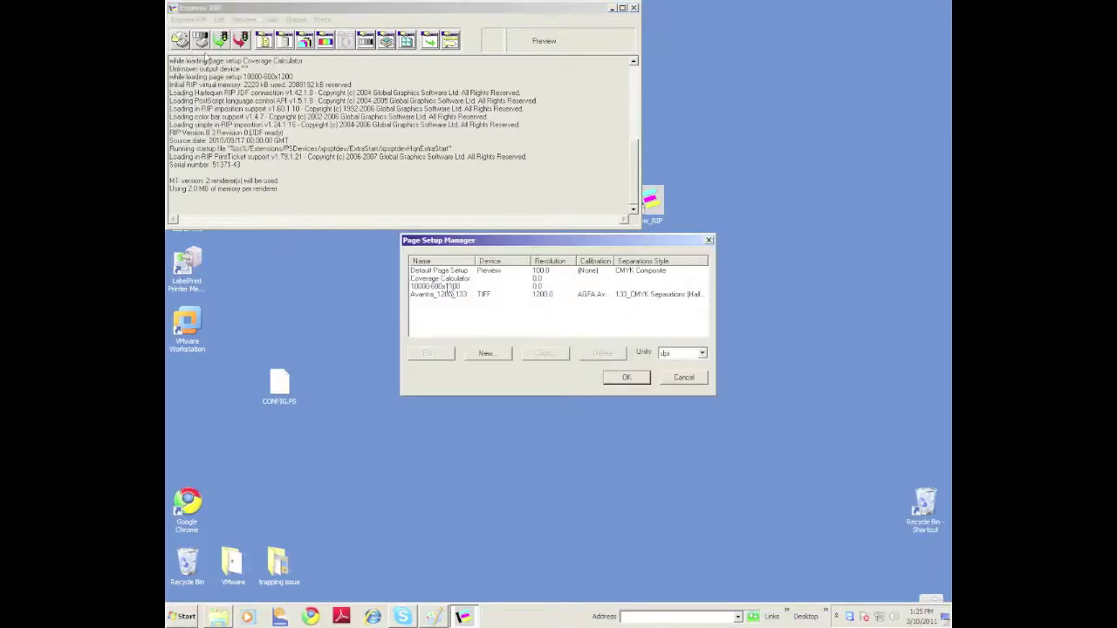
left_click(463, 295)
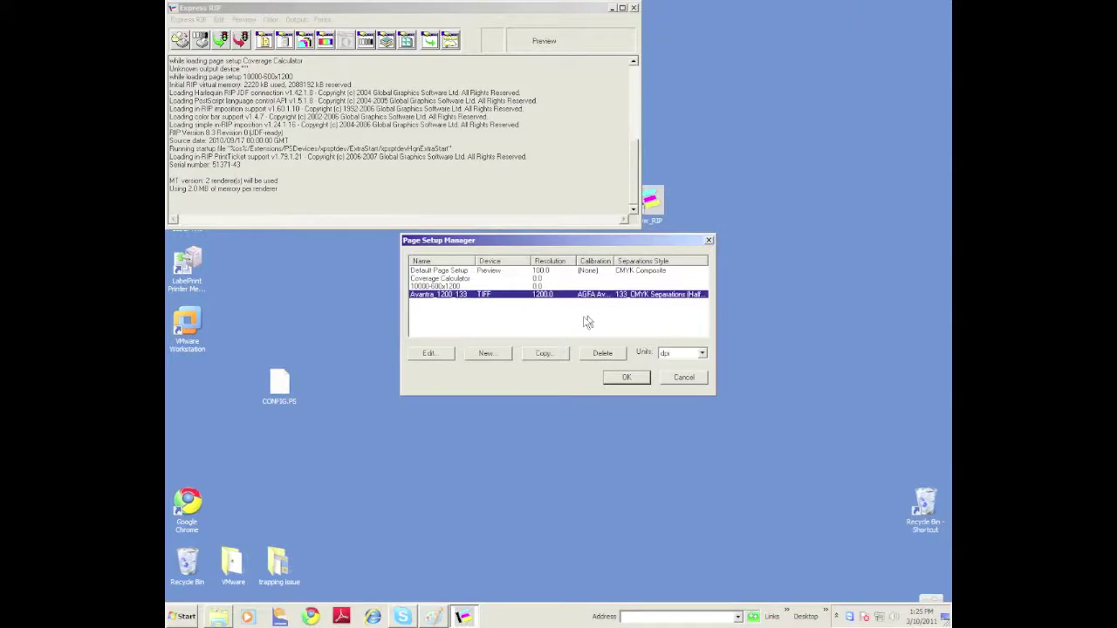